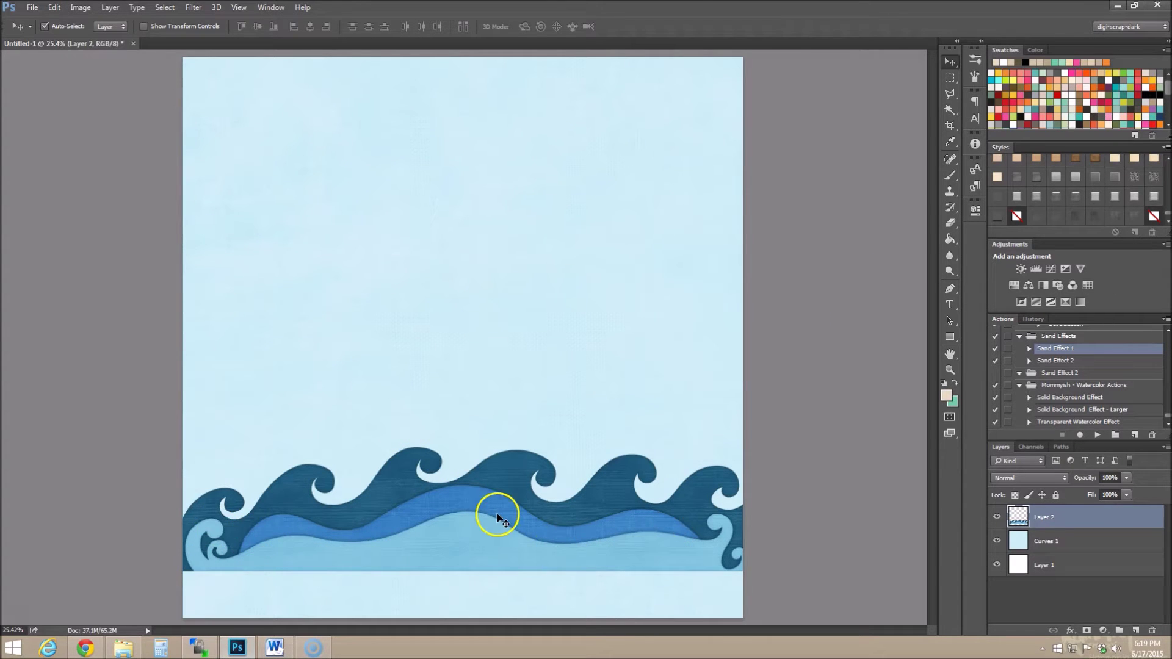
# Draw a sand-coloured rectangle about 3625 by 551 px across the canvas bottom and warp its upper edge into a gentle wave
pyautogui.click(949, 336)
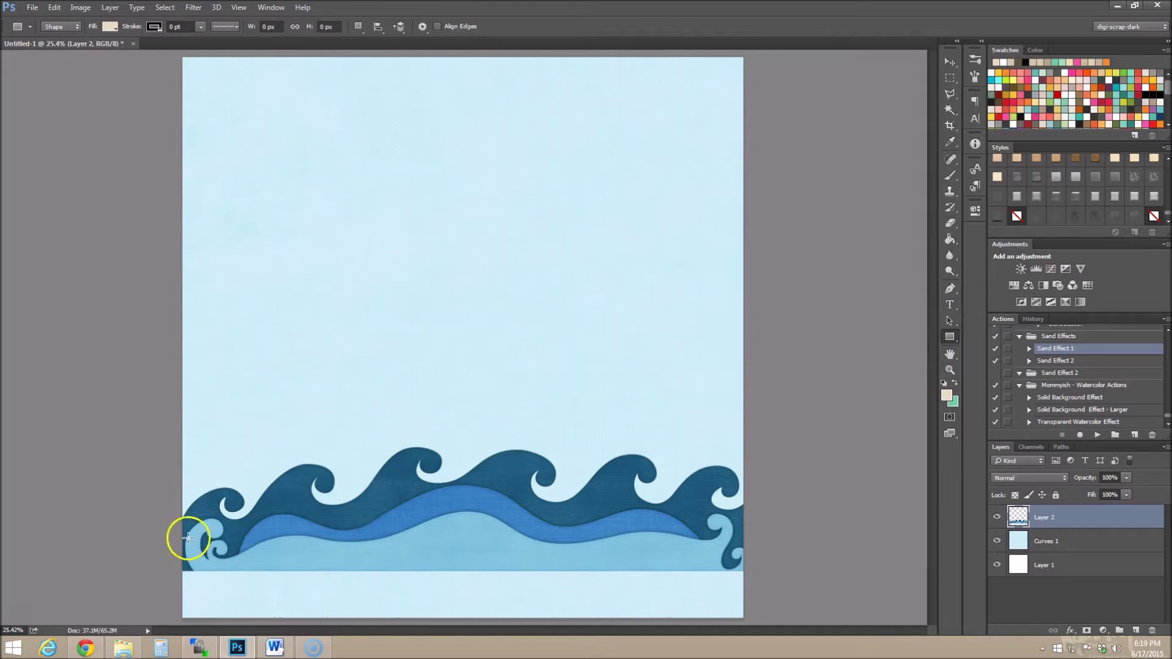
pyautogui.moveTo(183, 535); pyautogui.dragTo(745, 619)
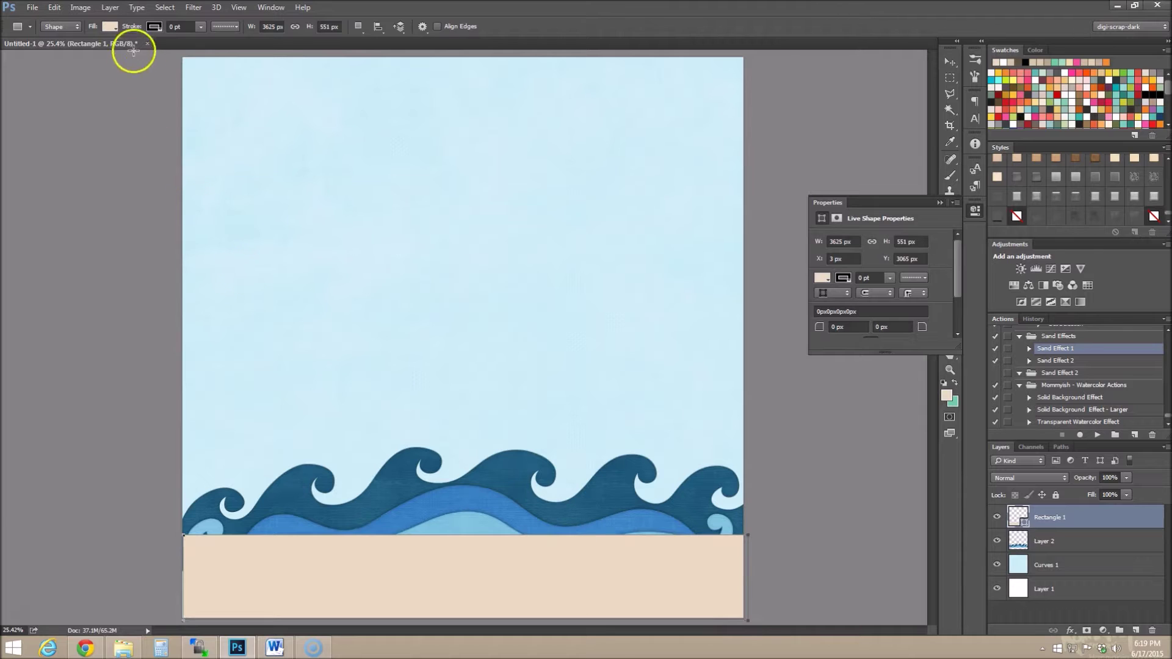
pyautogui.click(55, 7)
pyautogui.moveTo(163, 257)
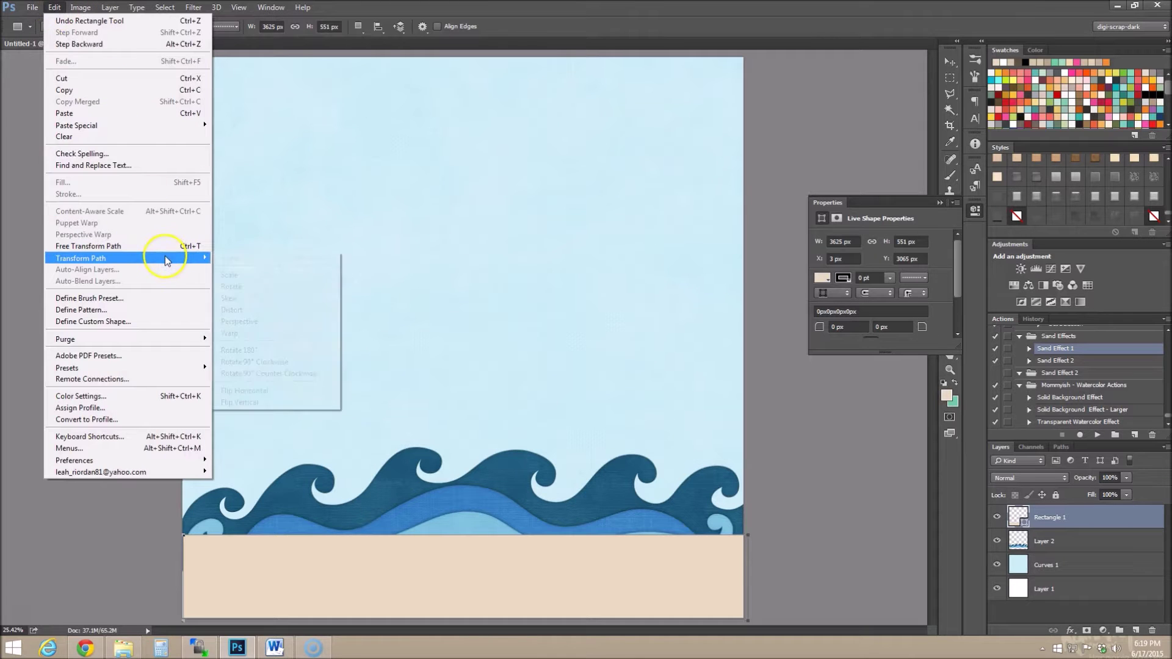
pyautogui.click(267, 334)
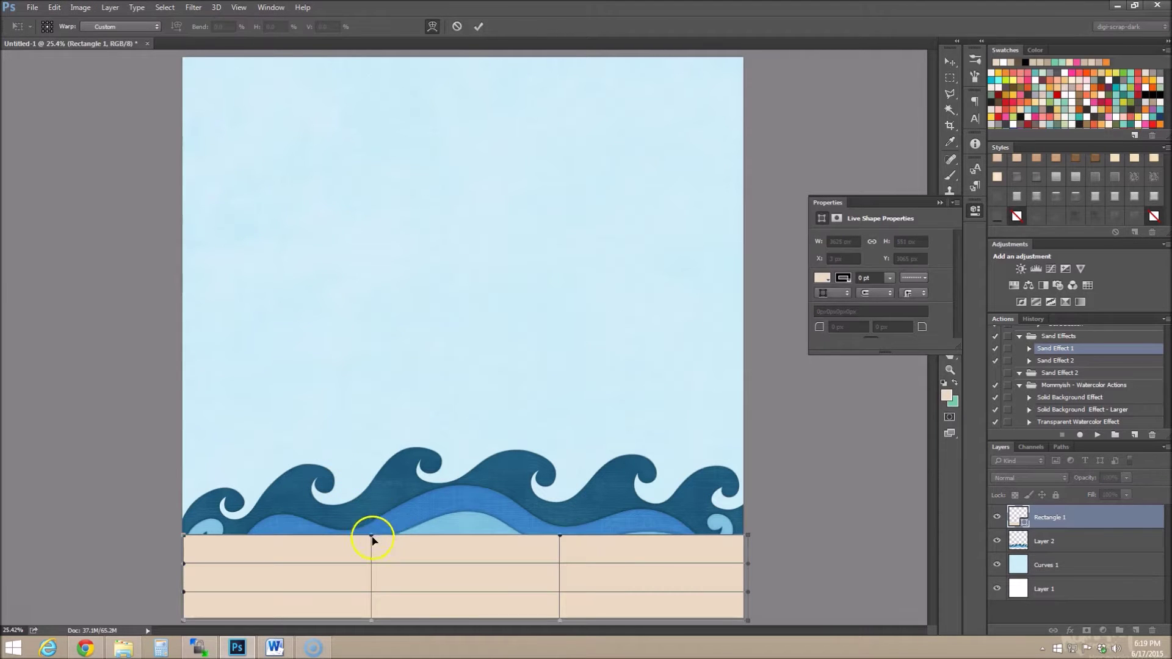
pyautogui.moveTo(559, 536); pyautogui.dragTo(556, 574)
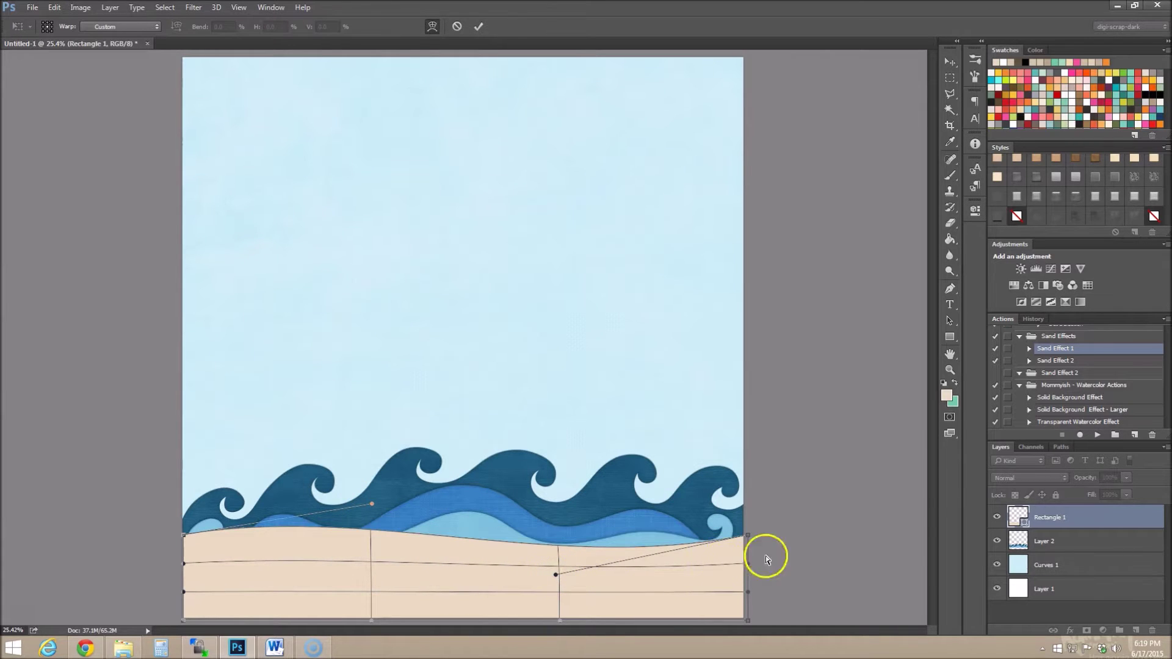
pyautogui.press('Return')
pyautogui.press('Return')
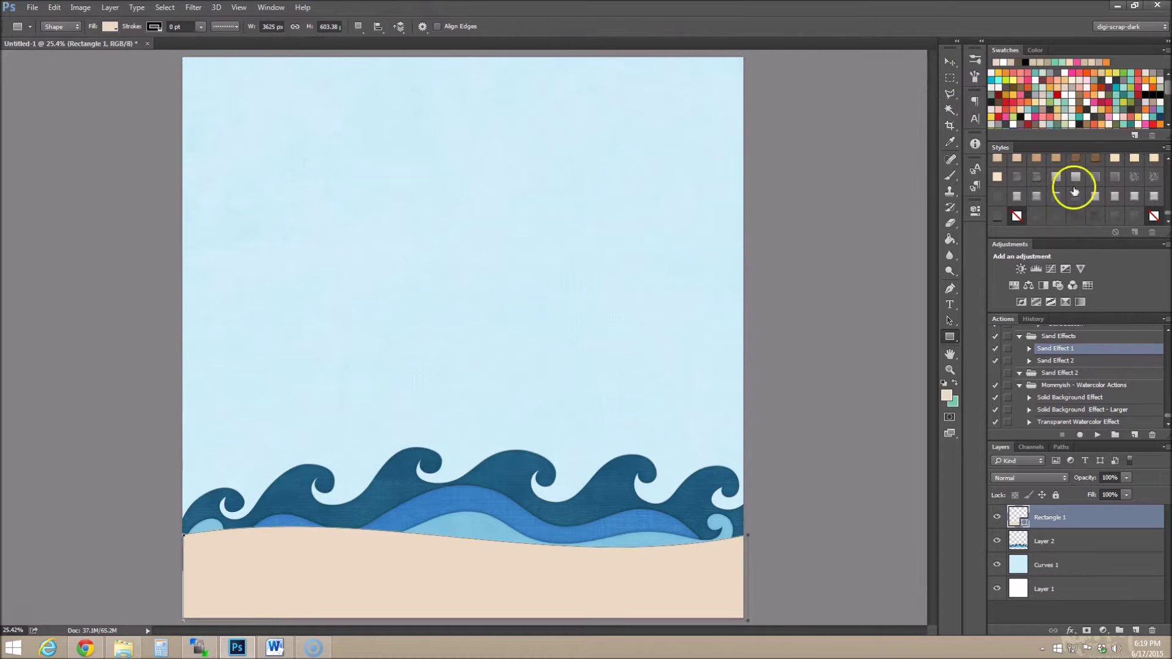
# Choose the lowest 69 px speckled brush preset for the Brush tool and select the Sand Effects action set
pyautogui.click(948, 178)
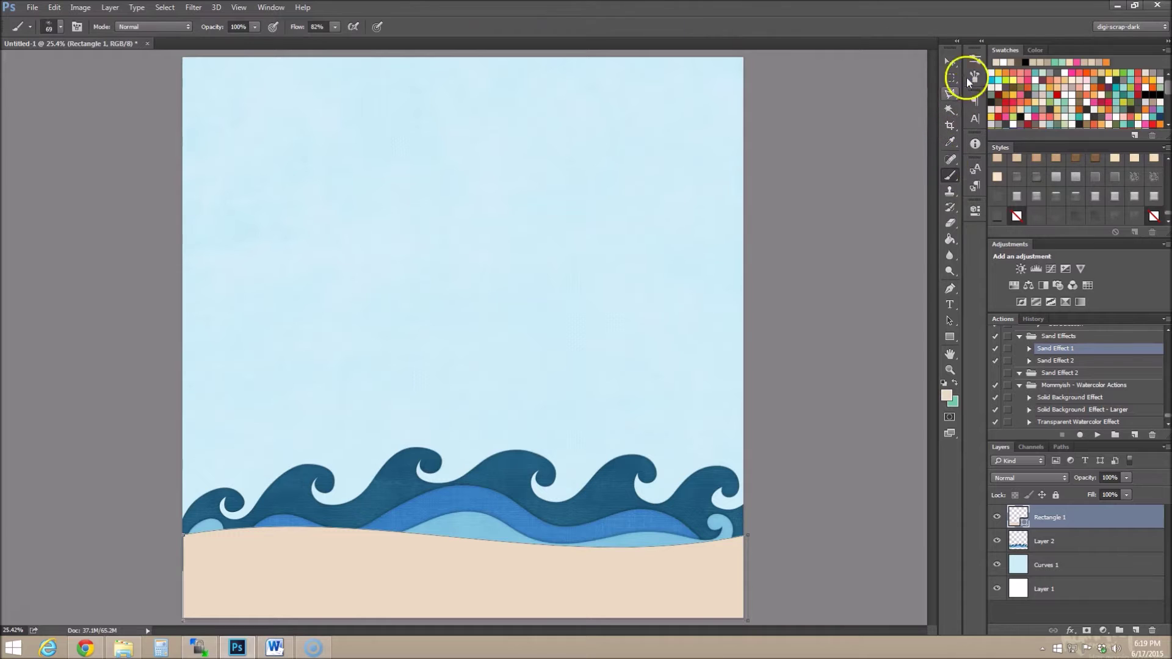
pyautogui.click(973, 58)
pyautogui.click(887, 308)
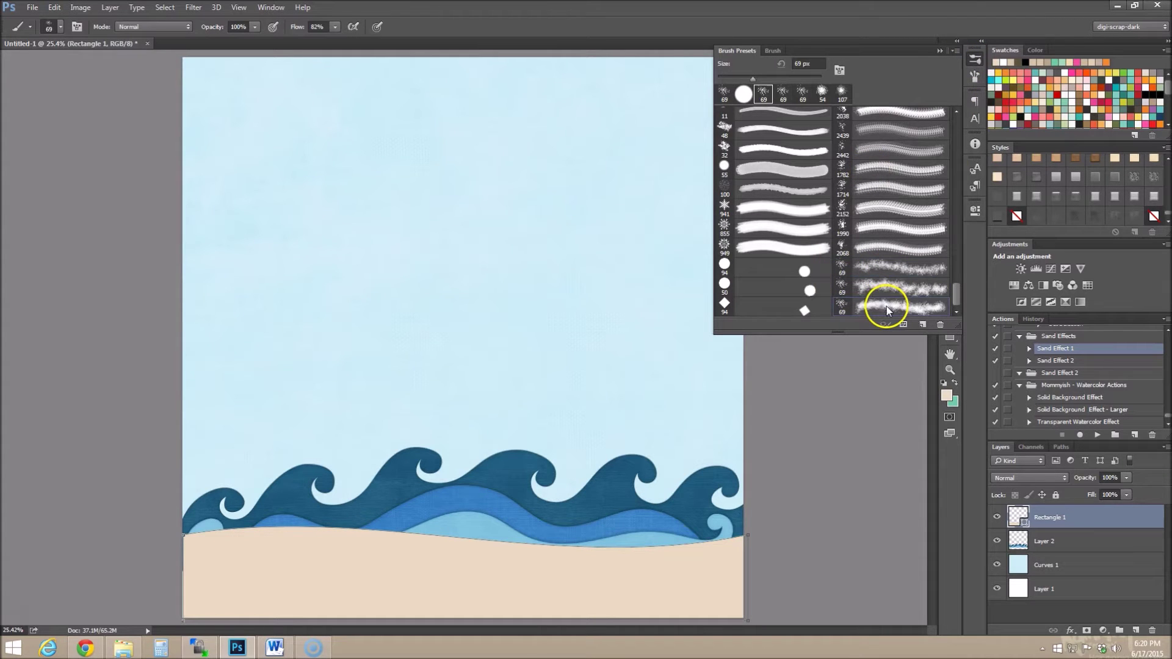
pyautogui.click(1080, 336)
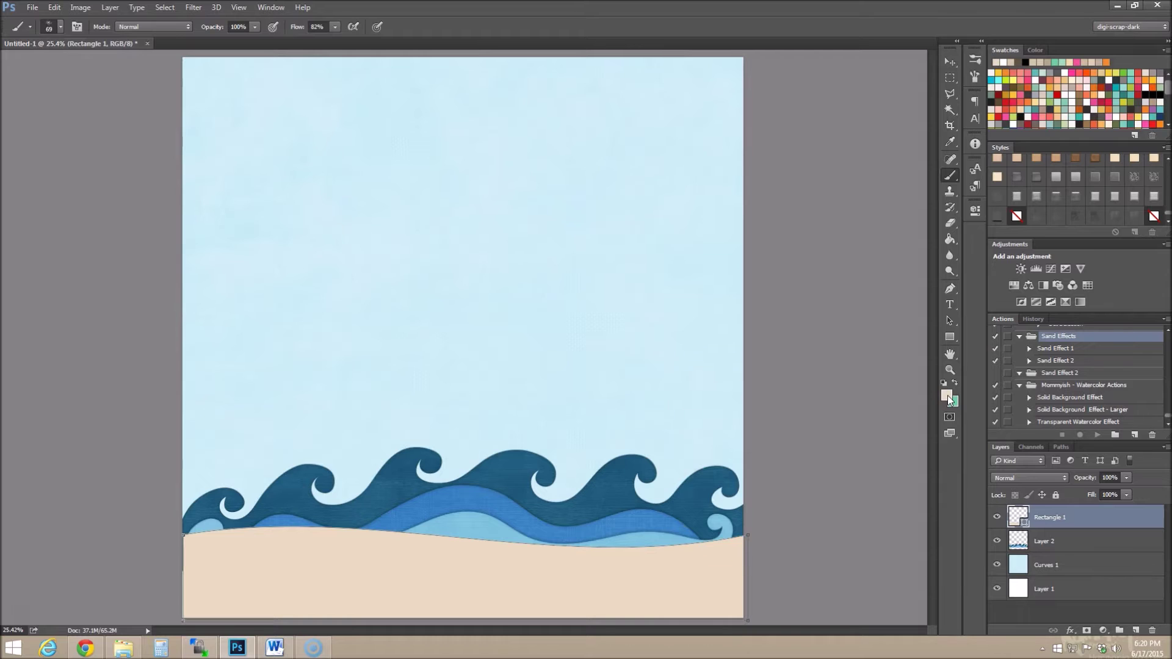
# Sample the sand shape's colour as the foreground colour and nudge the shape slightly against the canvas's lower left corner
pyautogui.click(948, 398)
pyautogui.click(437, 578)
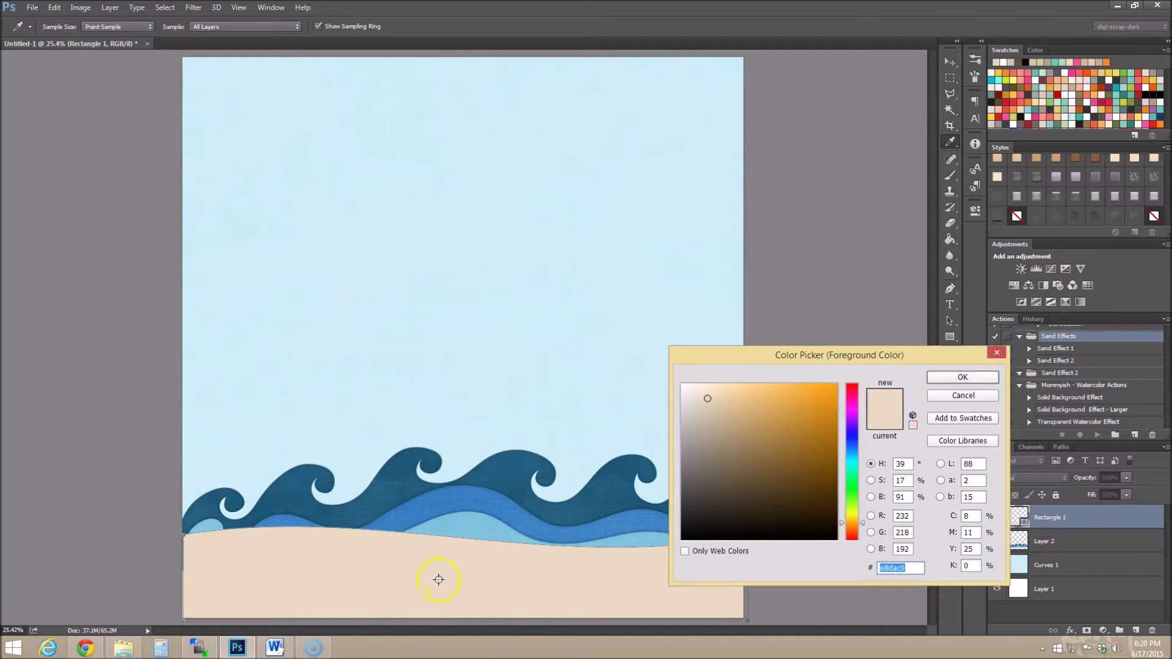
pyautogui.click(962, 377)
pyautogui.click(949, 62)
pyautogui.moveTo(290, 571); pyautogui.dragTo(288, 573)
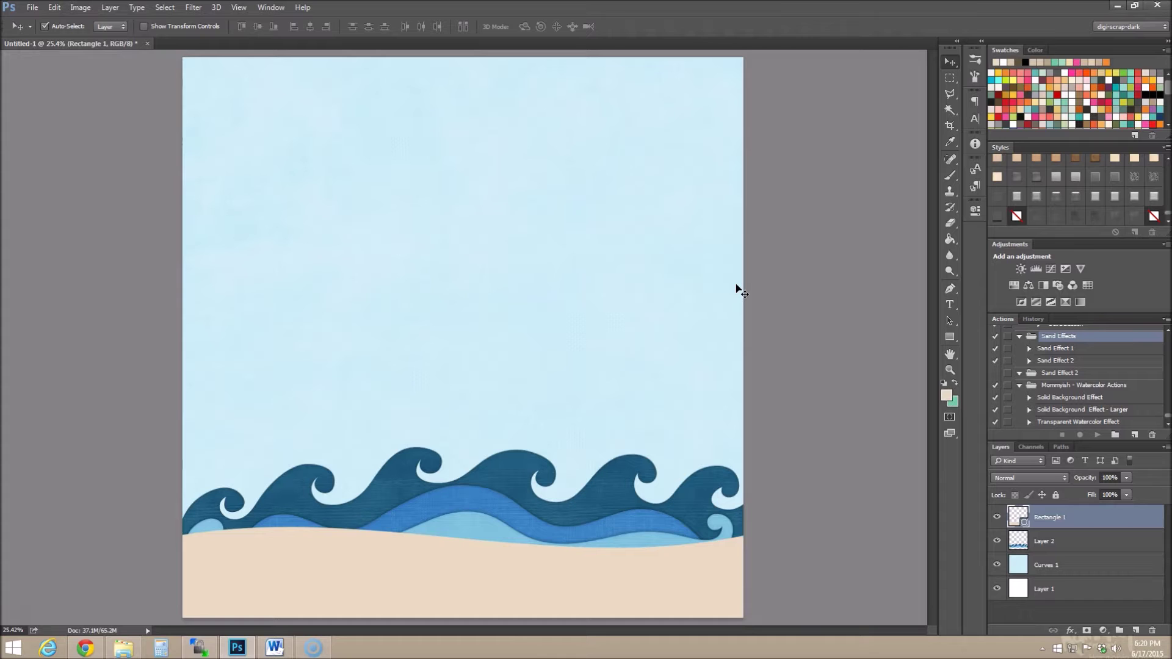
# Select the middle of the three 69 px speckled brush presets and run the Sand Effect 1 action on the sand shape
pyautogui.click(975, 59)
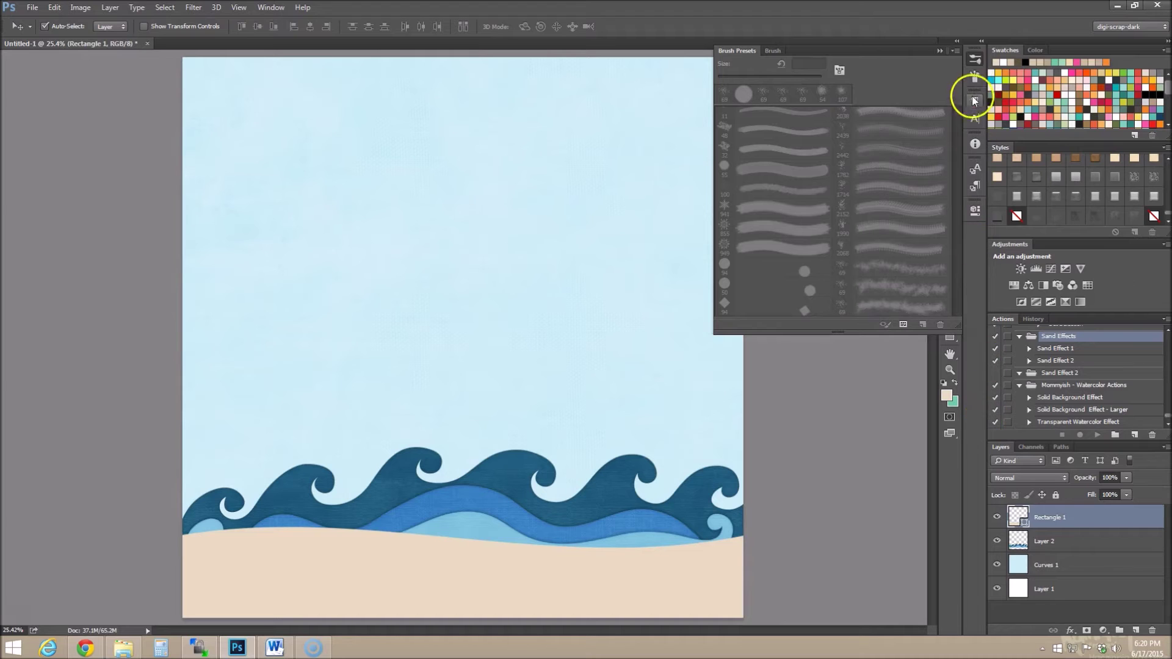
pyautogui.click(975, 60)
pyautogui.click(949, 177)
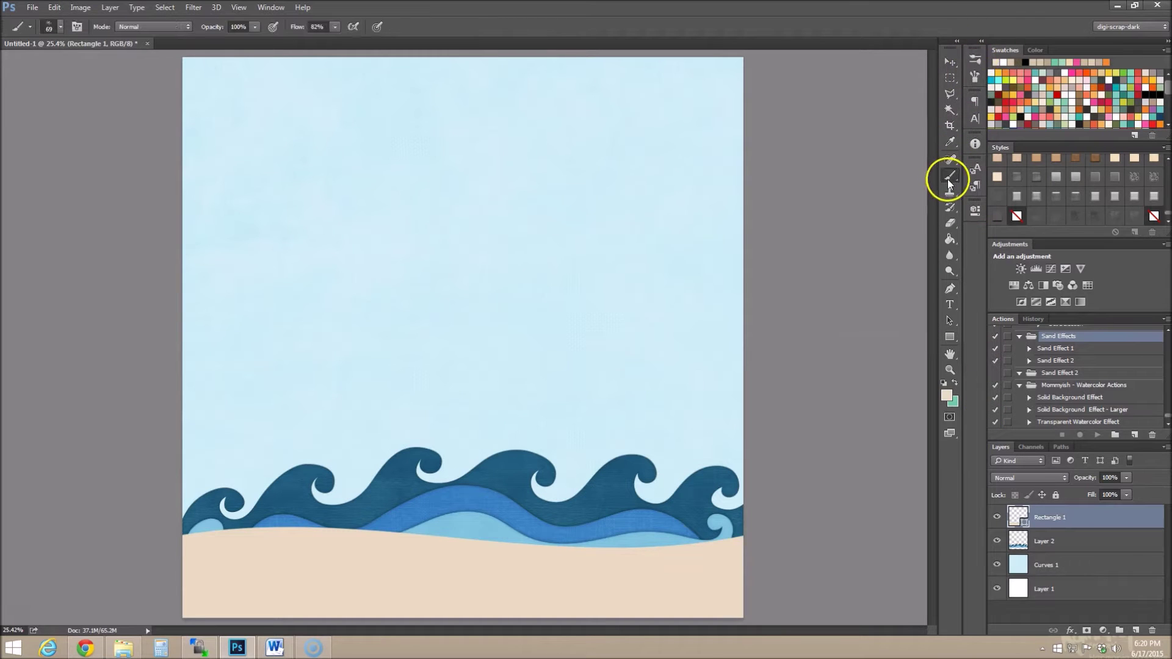
pyautogui.click(973, 60)
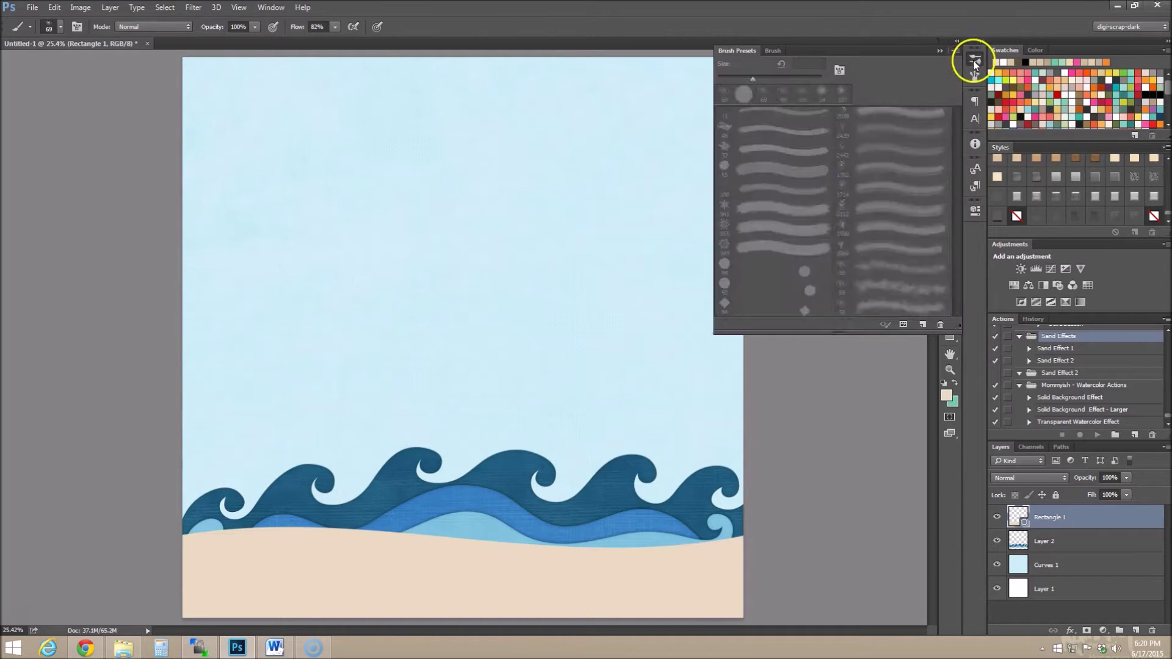
pyautogui.click(876, 288)
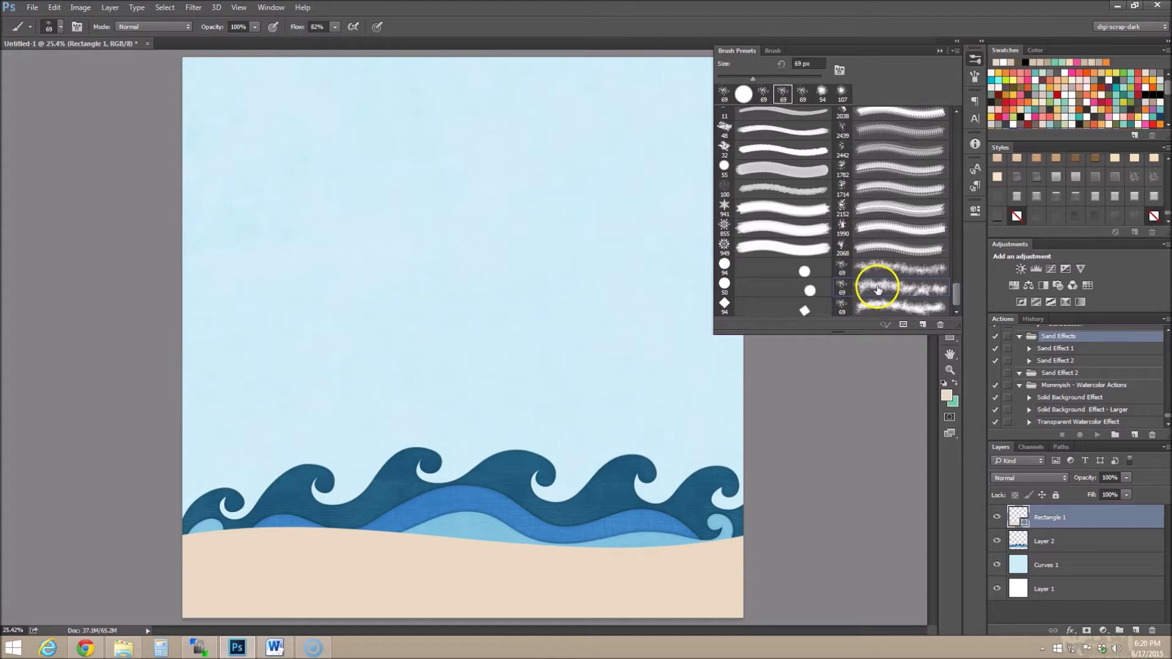
pyautogui.click(1052, 347)
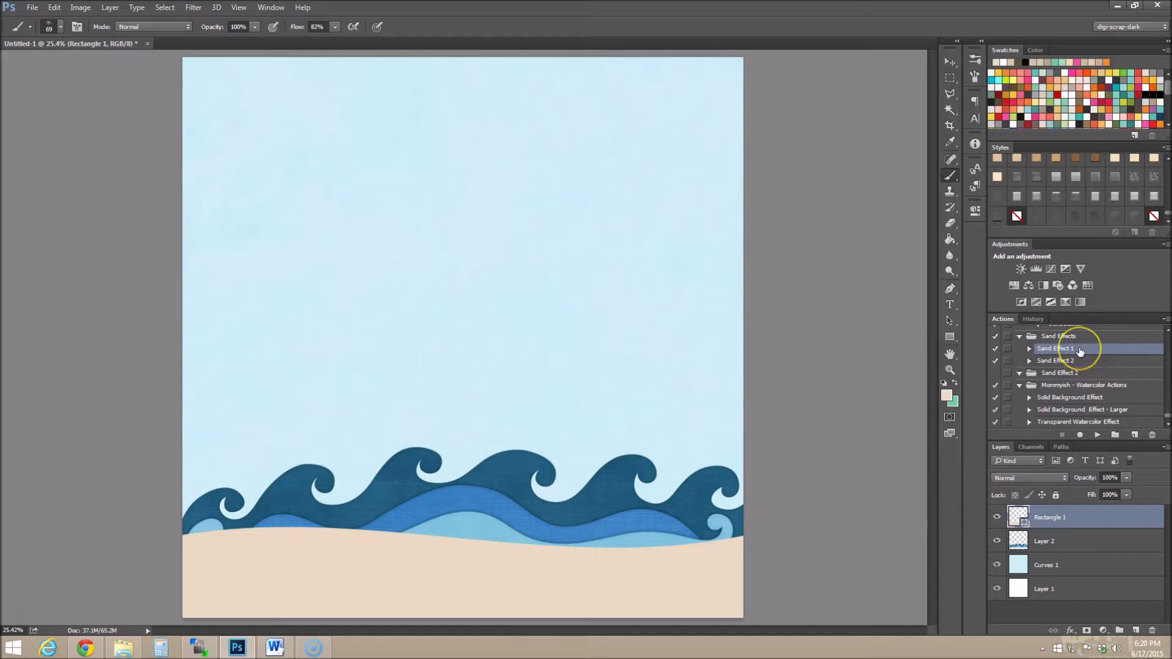
pyautogui.click(1097, 434)
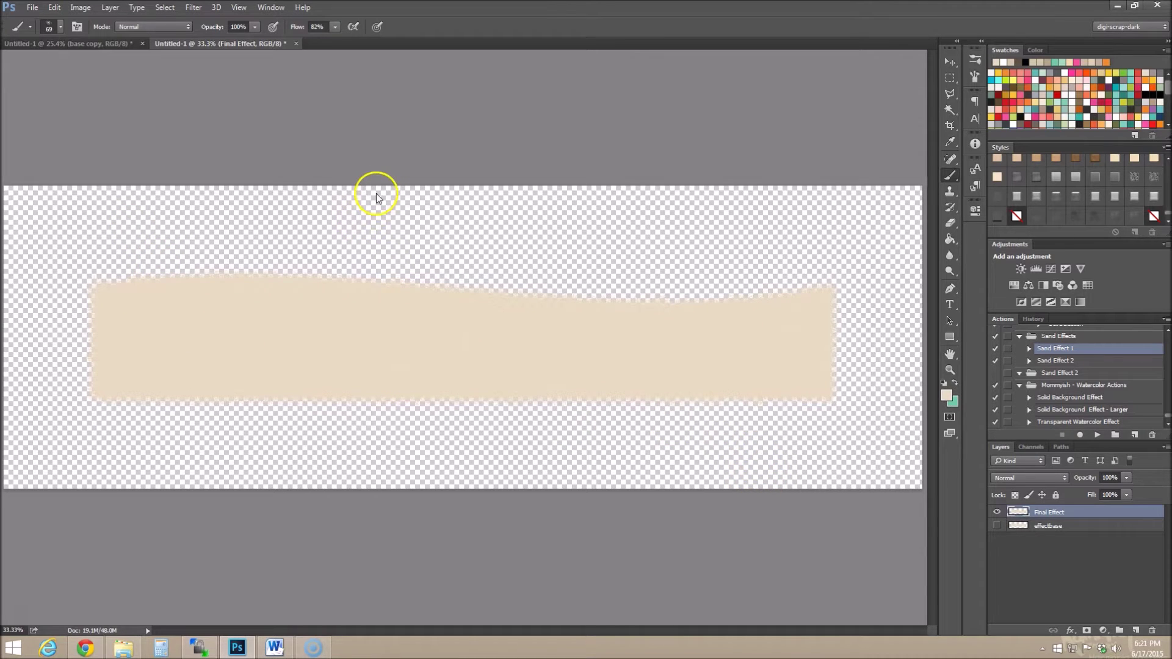
# Delete the base copy and base layers from the original wave document
pyautogui.click(124, 43)
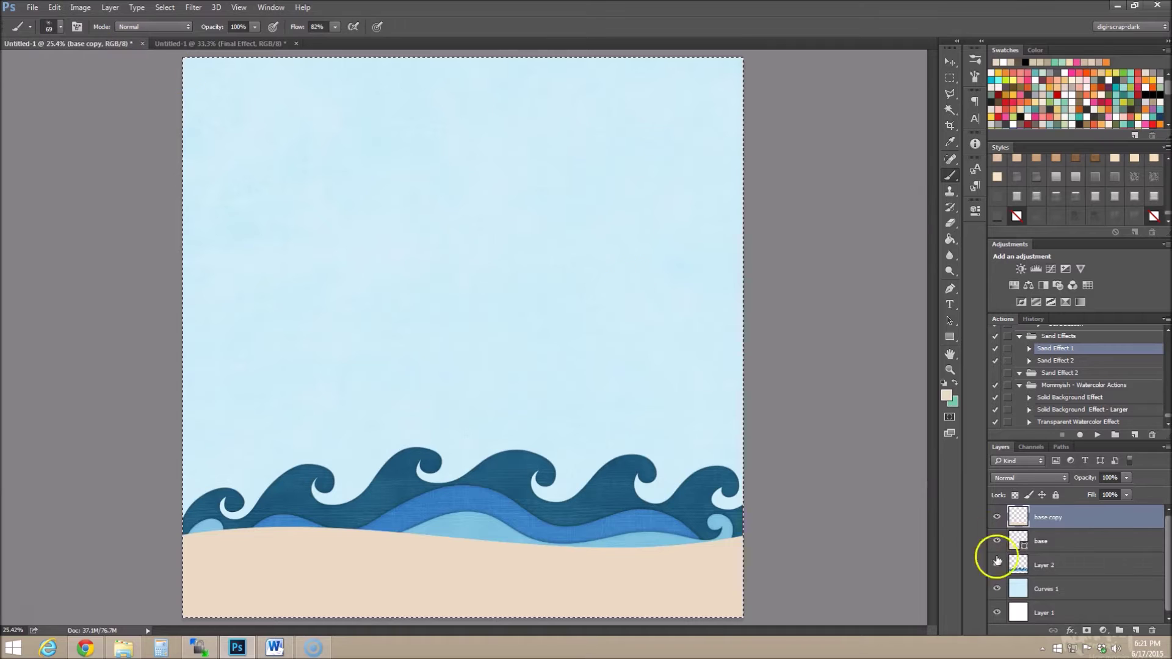
pyautogui.keyDown('shift'); pyautogui.click(1073, 542); pyautogui.keyUp('shift')
pyautogui.press('Delete')
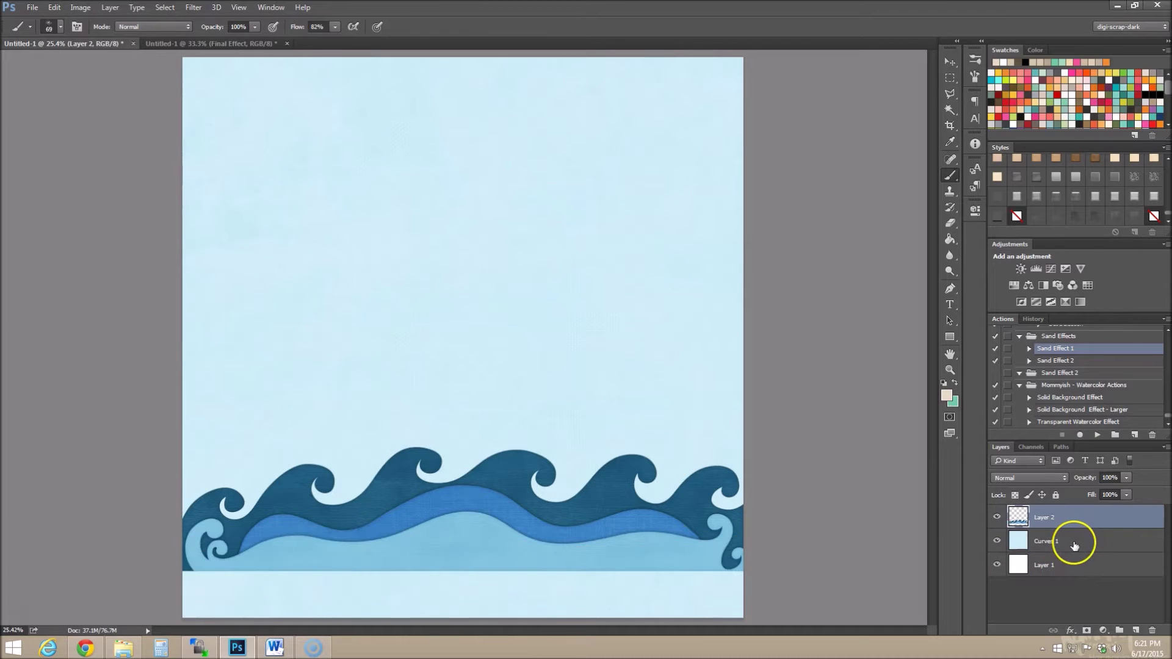
# Paste the finished sand effect into the wave document and move it down over the bottom of the waves
pyautogui.hotkey('ctrl', 'v')
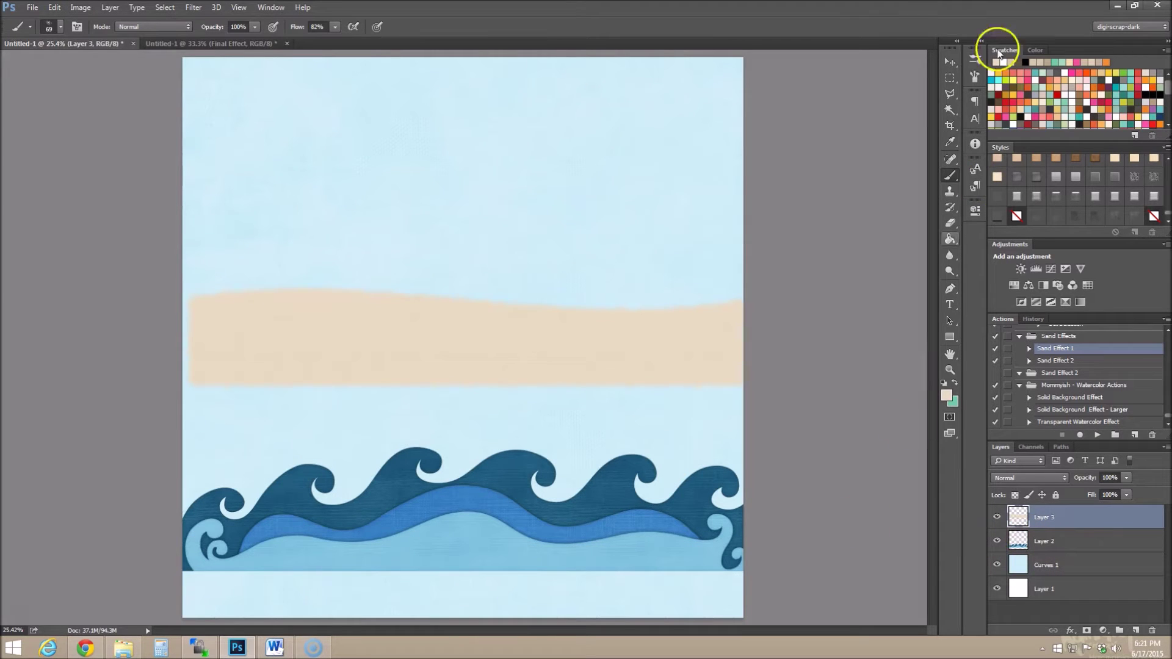
pyautogui.click(950, 61)
pyautogui.moveTo(466, 353); pyautogui.dragTo(478, 576)
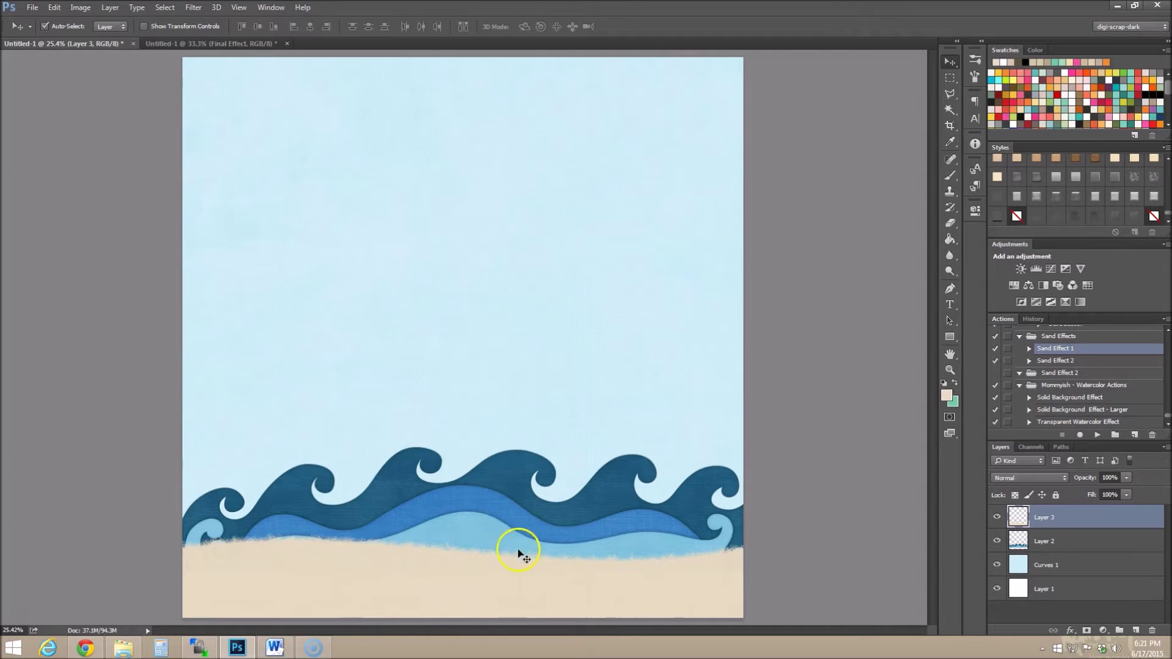
# Inspect the grainy sand edge up close and apply the first sand layer style to the pasted sand layer
pyautogui.scroll(10, 518, 552)
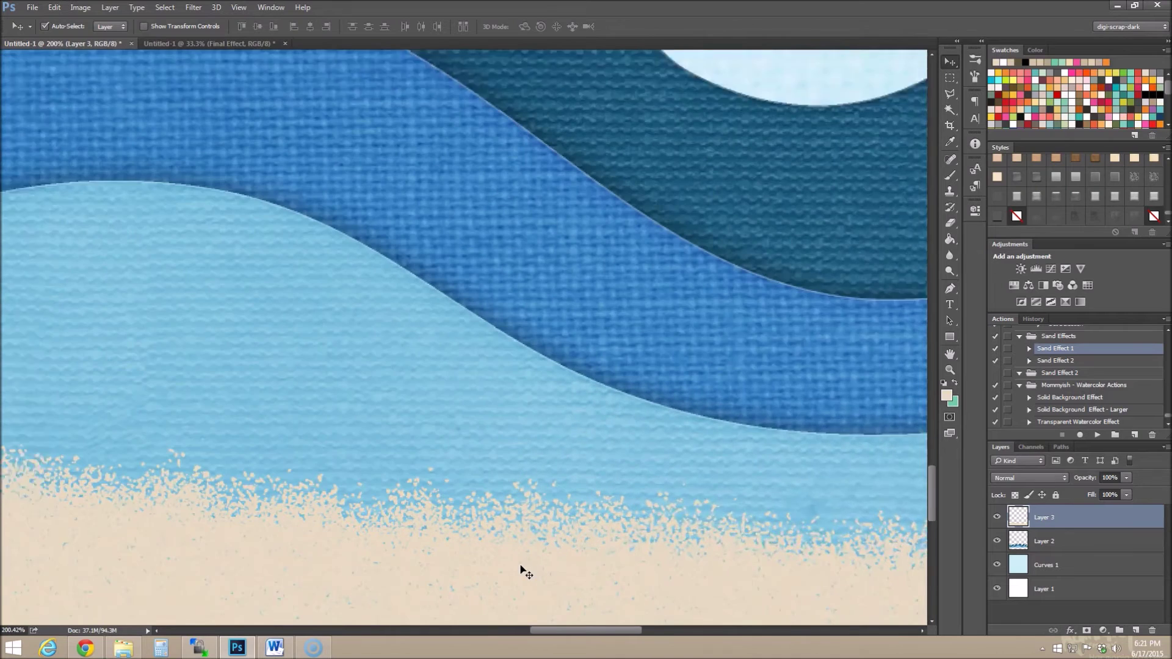
pyautogui.moveTo(932, 503); pyautogui.dragTo(927, 536)
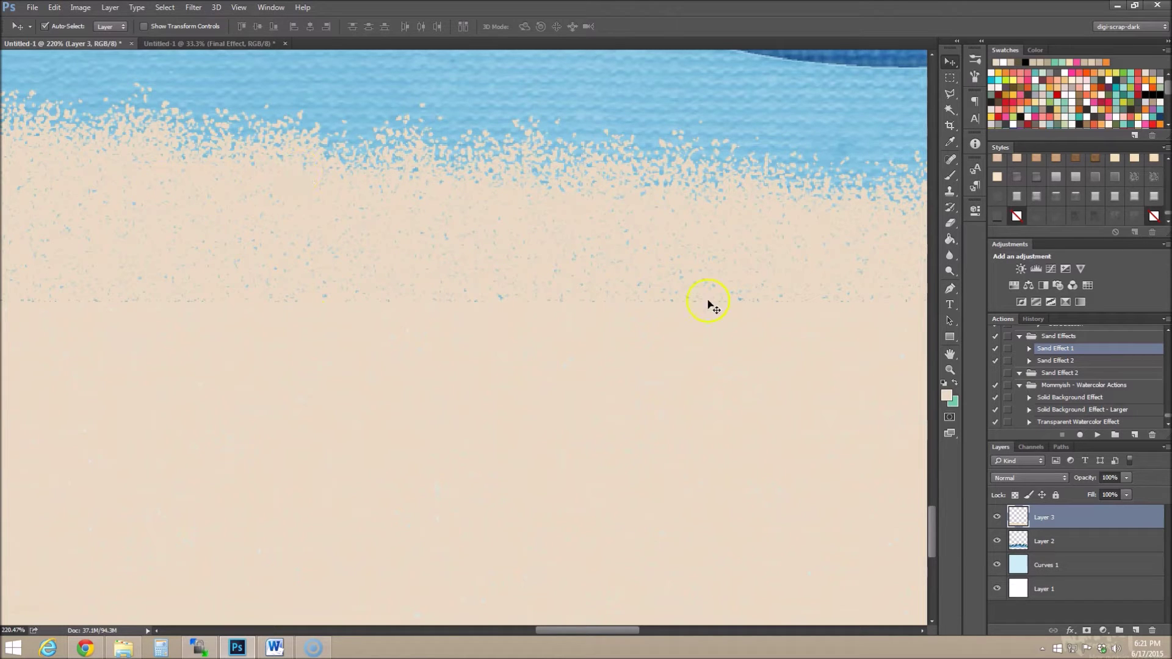
pyautogui.click(1040, 216)
pyautogui.scroll(-5, 615, 398)
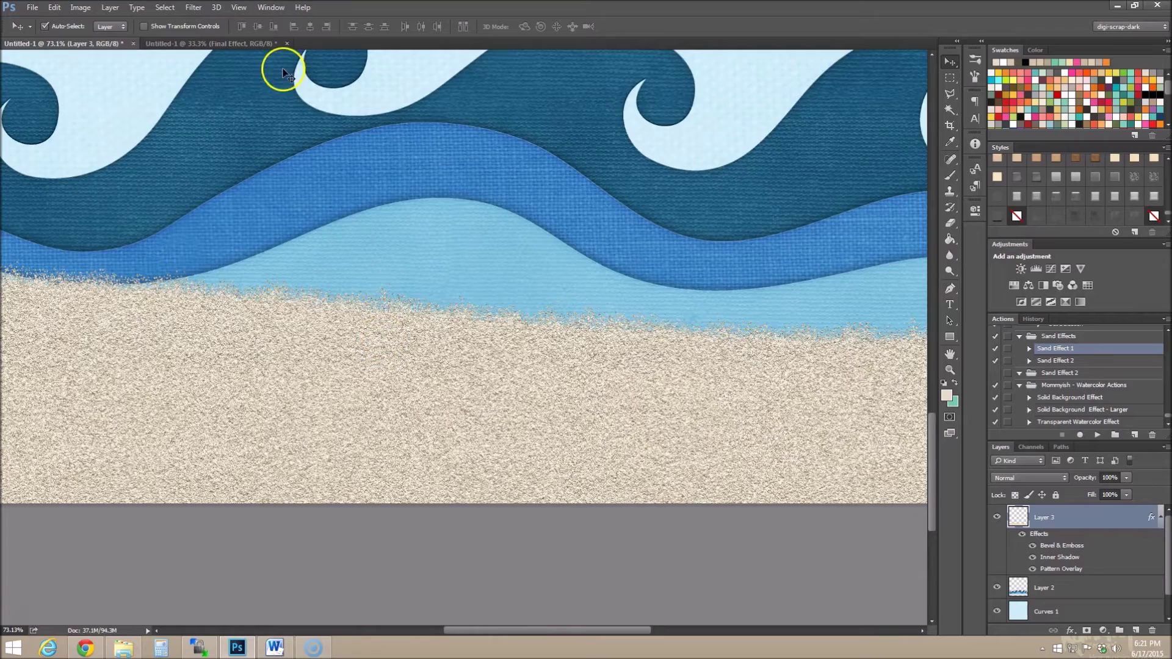
# Preview two alternative sand styles on the sand layer, including one with a gradient overlay, and reapply the first style
pyautogui.click(949, 369)
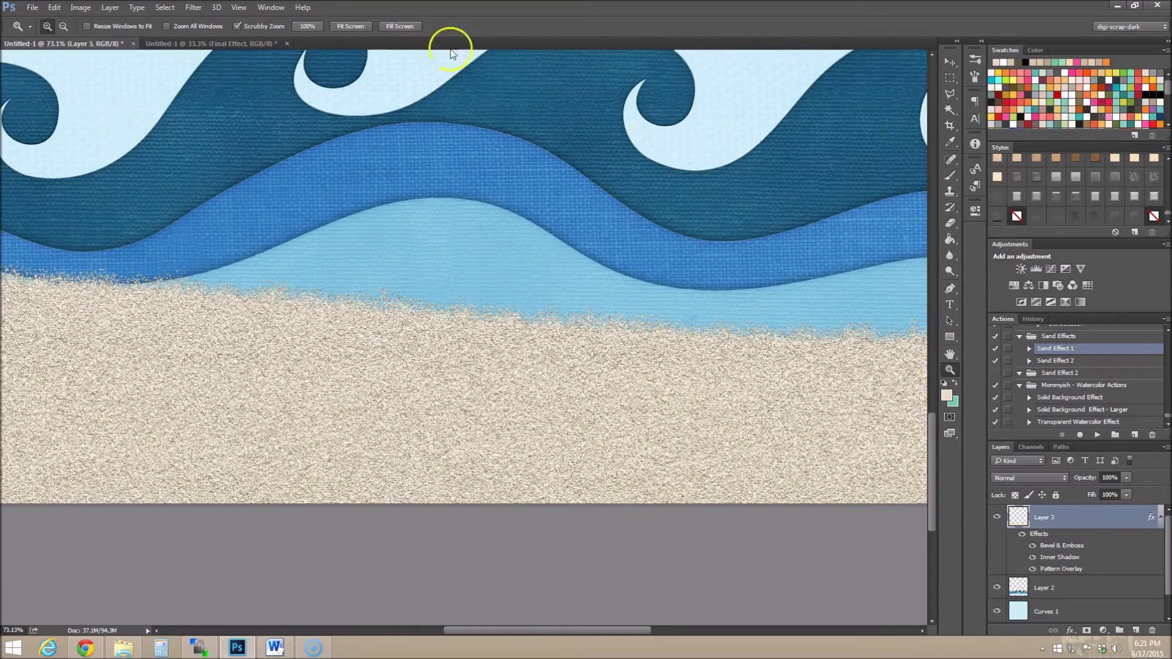
pyautogui.click(307, 26)
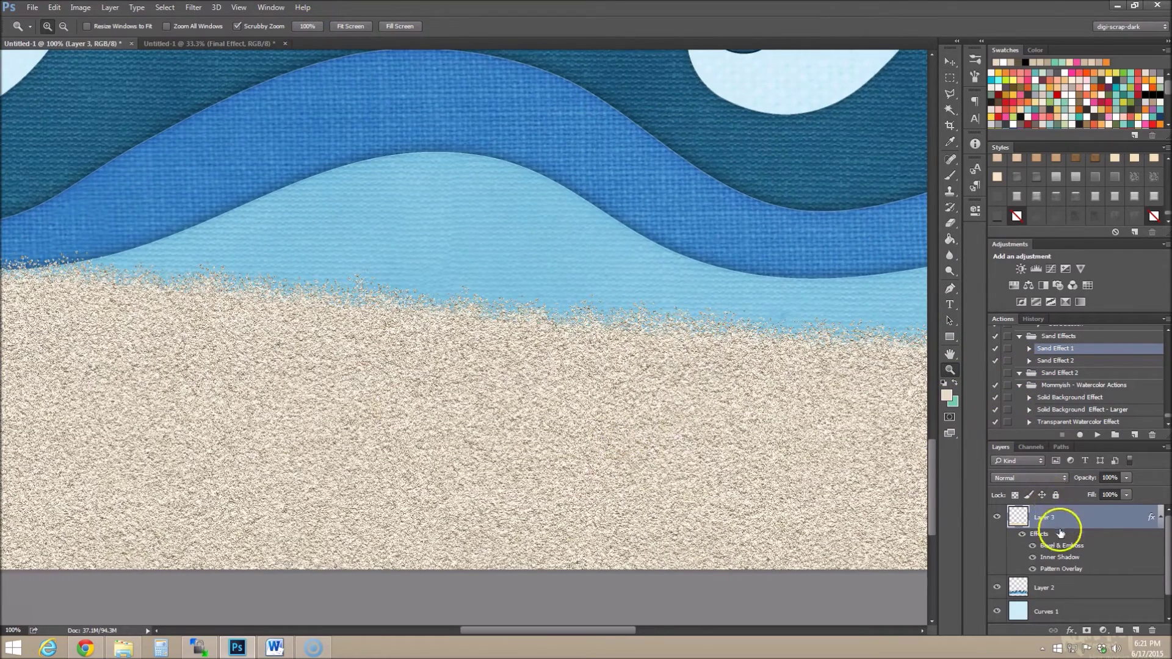
pyautogui.click(1075, 217)
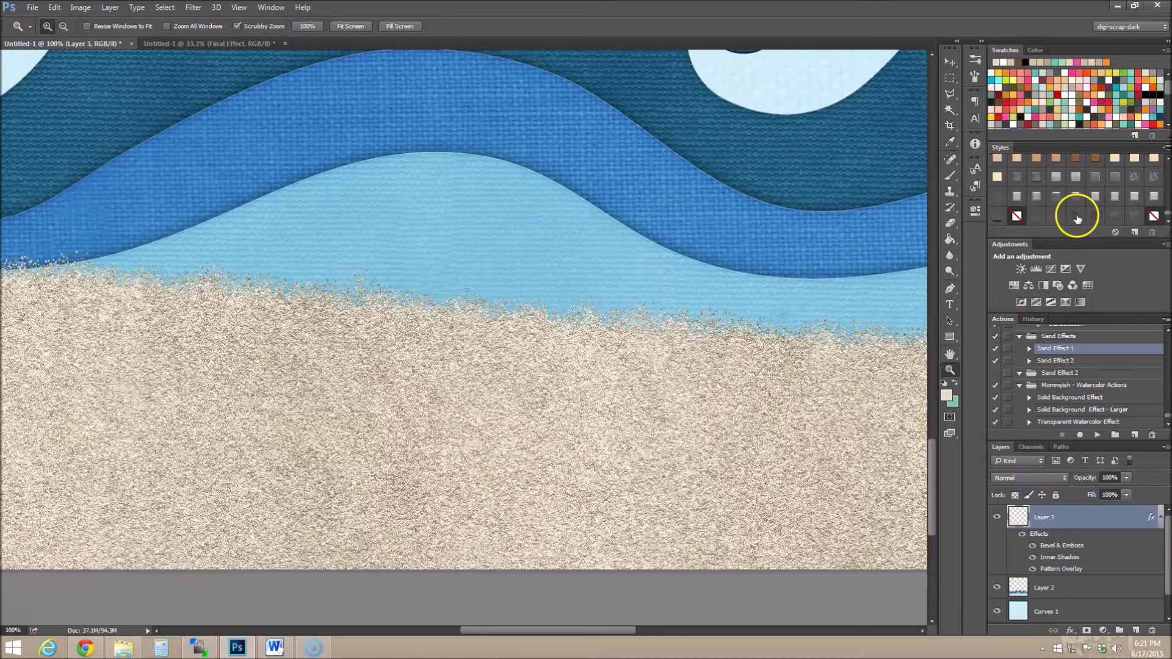
pyautogui.click(1115, 217)
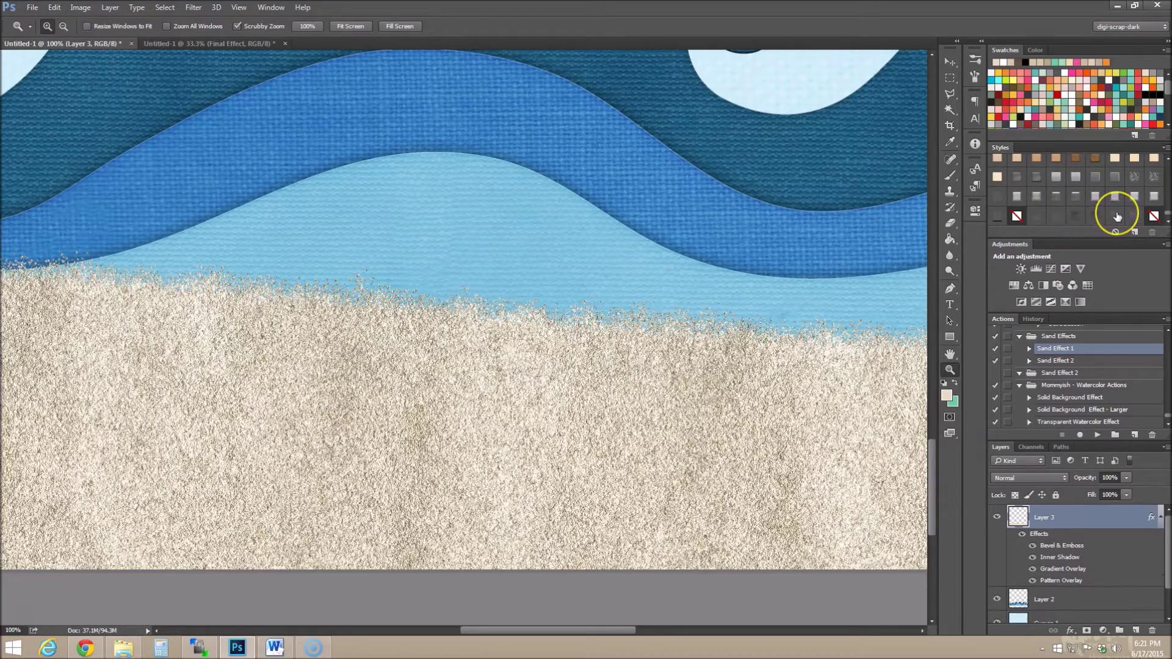
pyautogui.moveTo(488, 421); pyautogui.dragTo(513, 423)
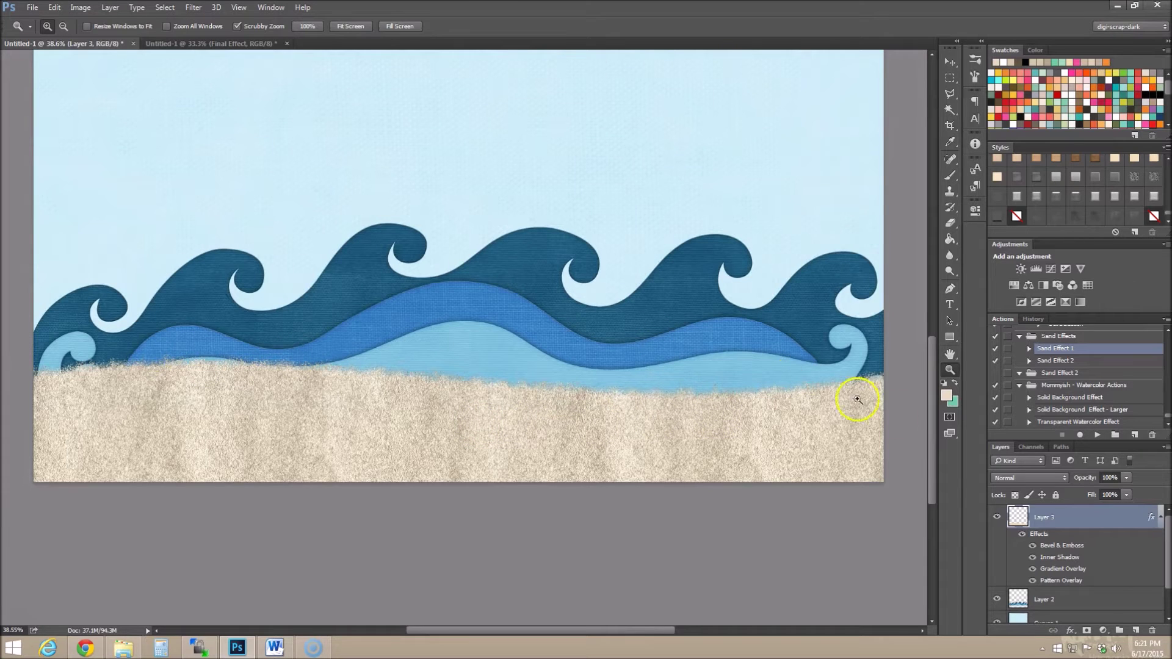
pyautogui.click(1042, 213)
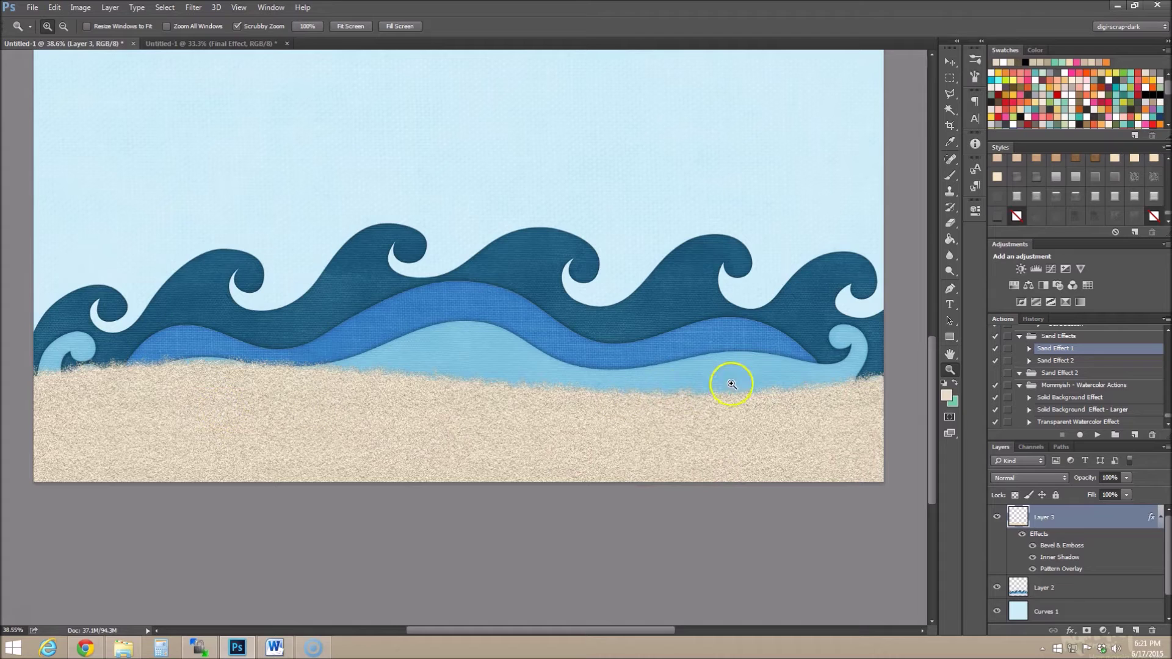
# Compare Mommyish - Sand Style 1b and the other lighter sand styles on the sand layer, returning to the first style
pyautogui.click(1058, 214)
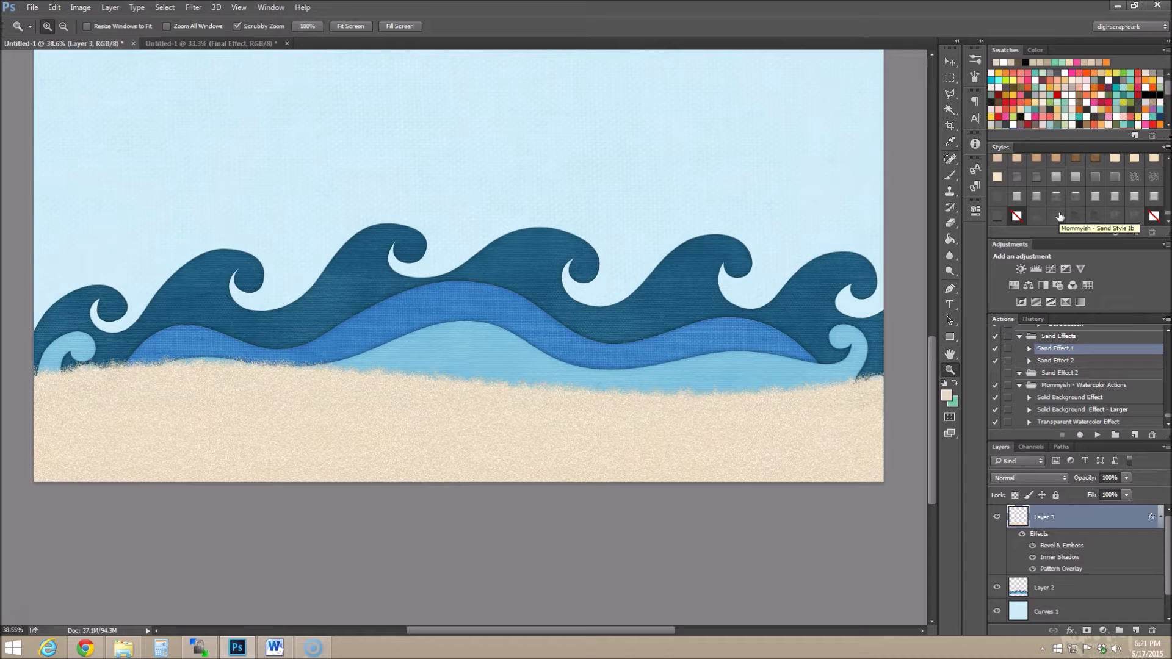
pyautogui.click(1036, 220)
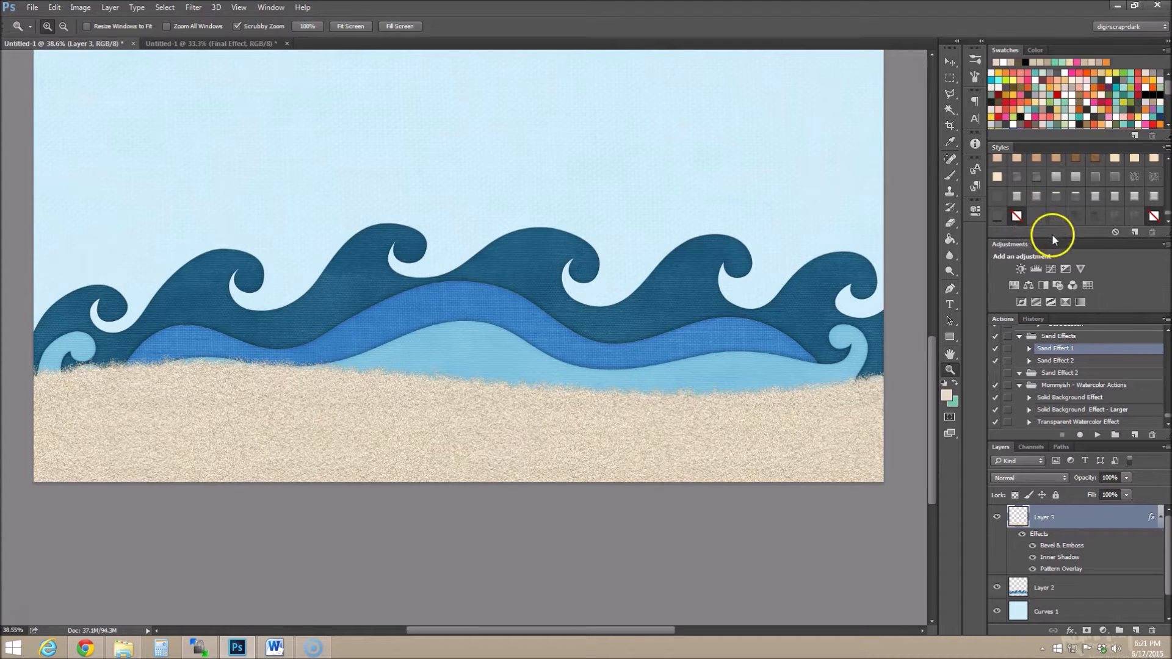
pyautogui.click(1095, 217)
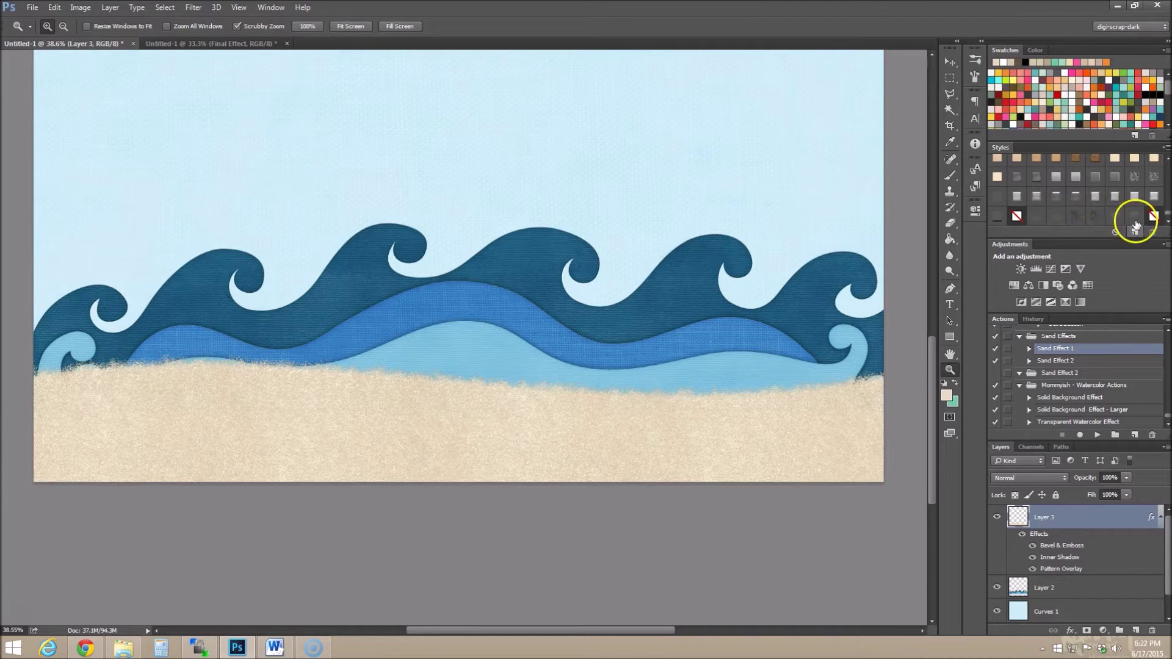
pyautogui.click(1136, 217)
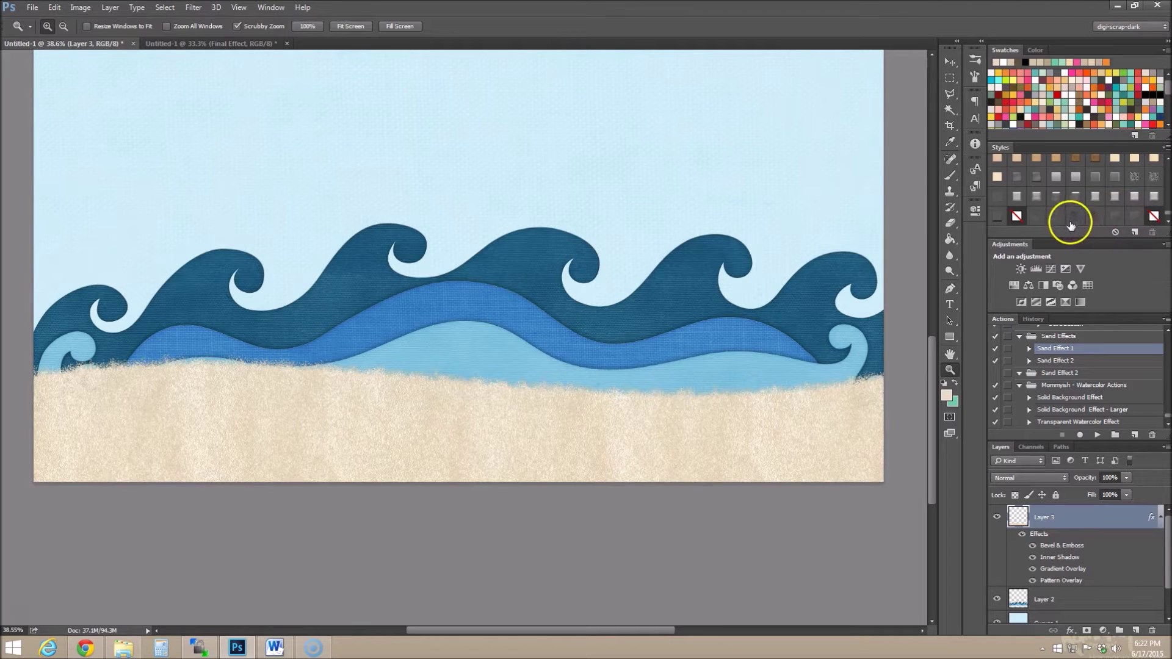
pyautogui.click(1036, 218)
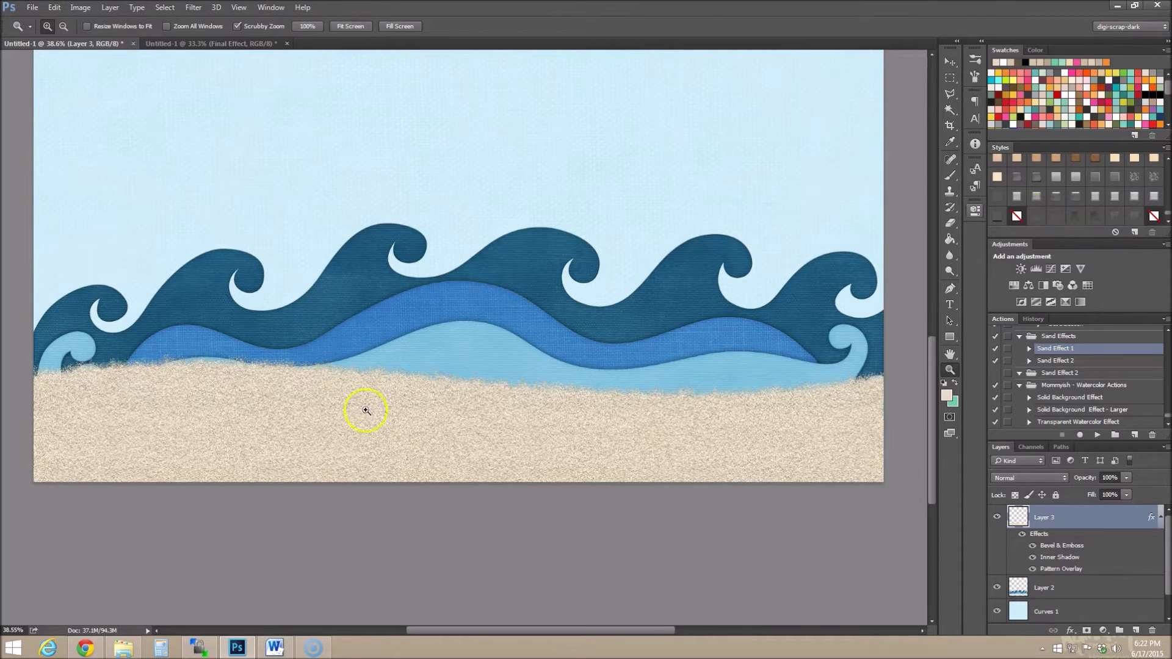
# Rasterize the layer style on the sand layer and check the whole wave scene
pyautogui.rightClick(1097, 518)
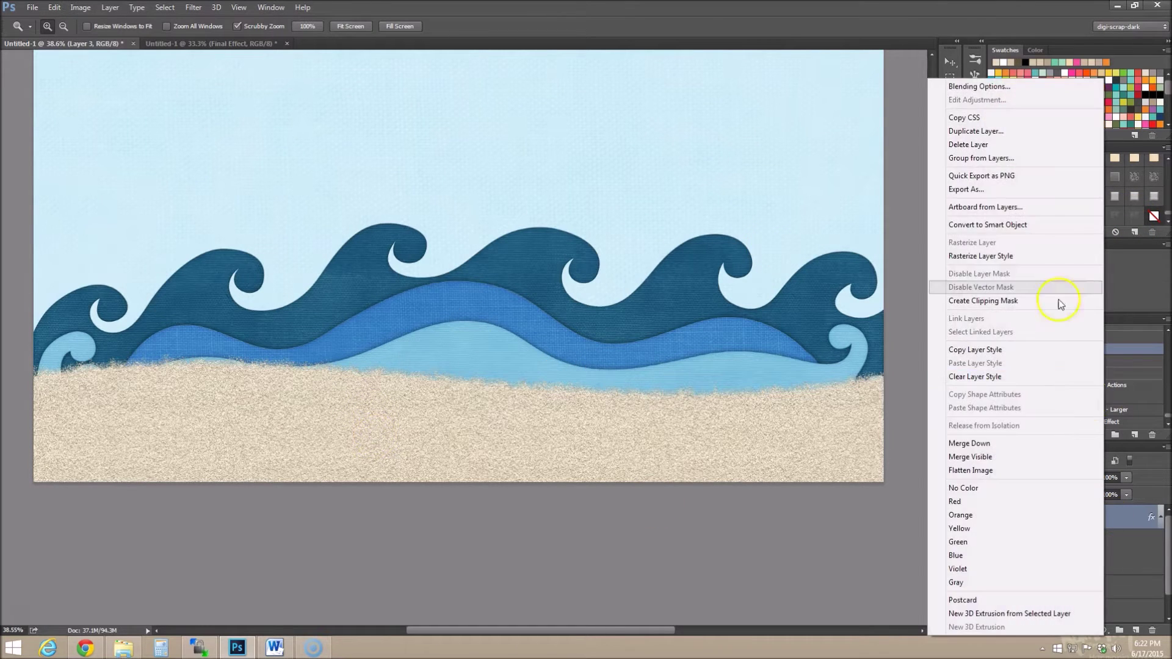
pyautogui.click(1020, 255)
pyautogui.scroll(-3, 209, 296)
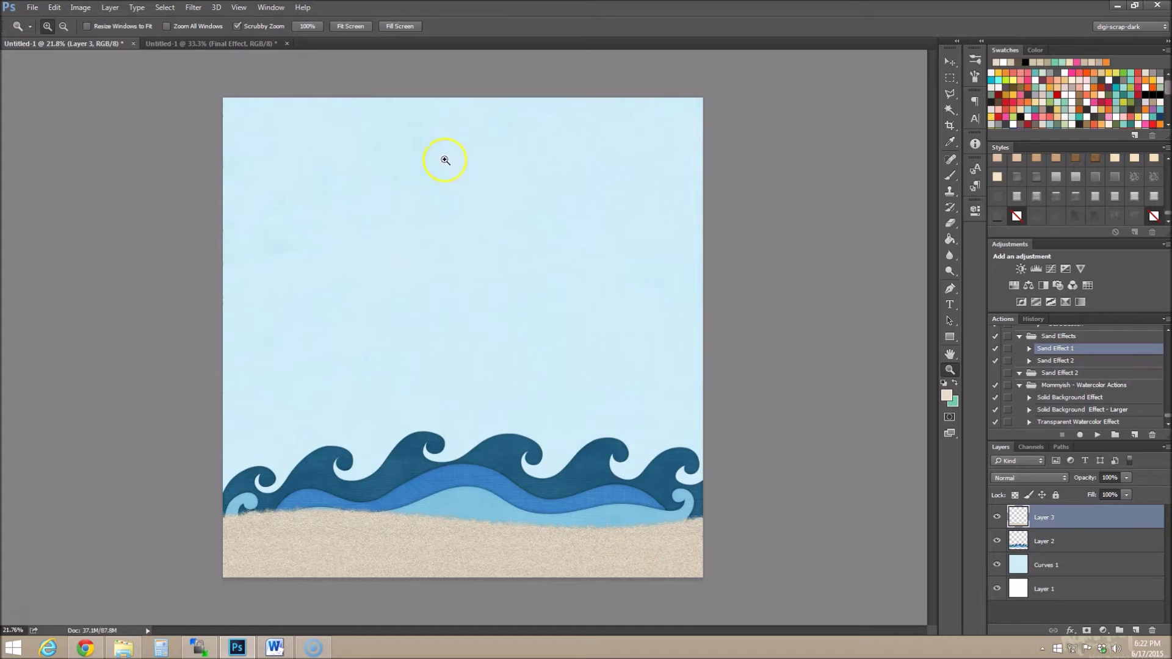
# Close both the wave document and the sand effect document without saving changes
pyautogui.click(133, 44)
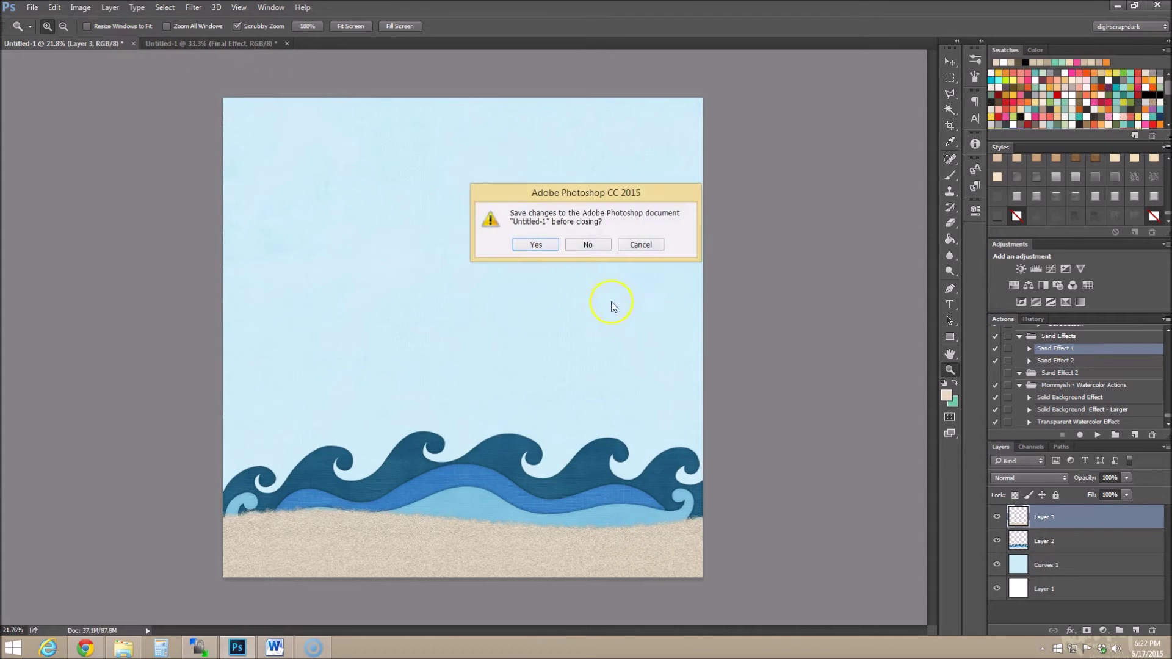
pyautogui.click(590, 245)
pyautogui.click(146, 43)
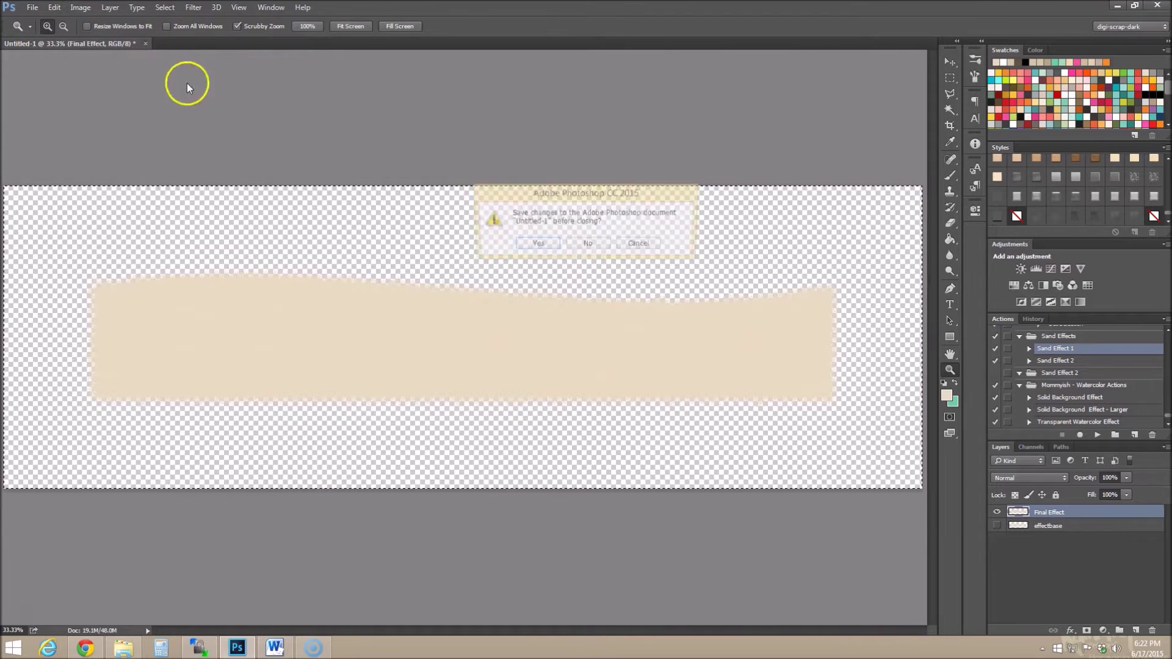
pyautogui.click(588, 244)
# Create a new 1800-pixel-wide RGB document at 300 pixels/inch with a transparent background
pyautogui.click(31, 7)
pyautogui.click(37, 22)
pyautogui.click(552, 290)
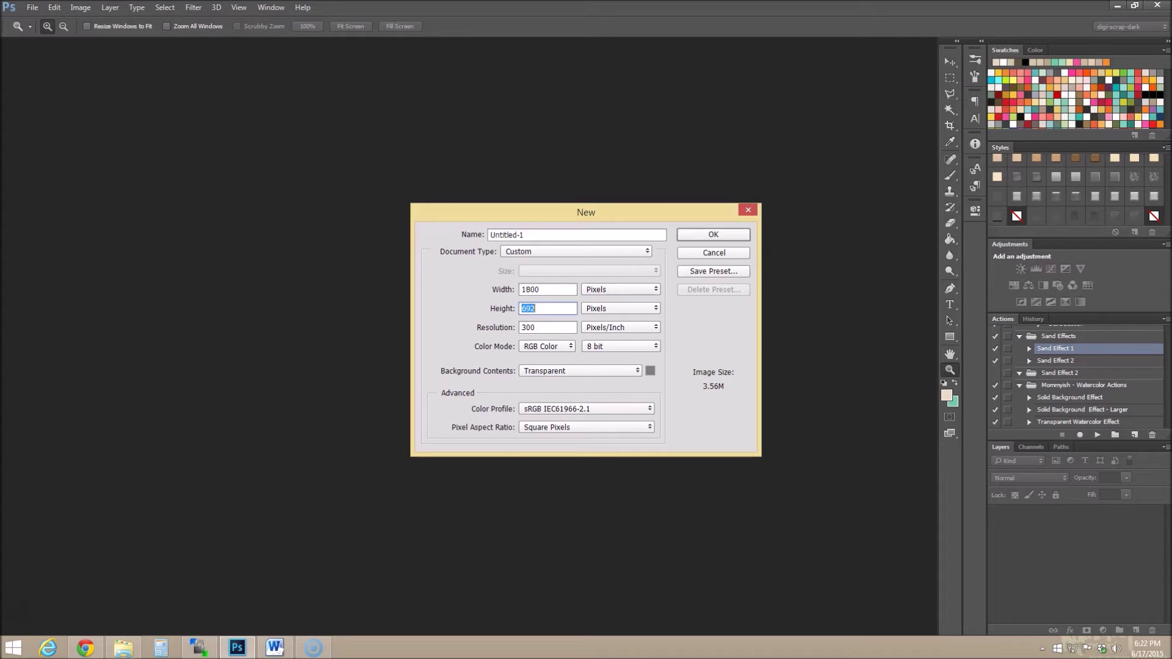
pyautogui.press('Return')
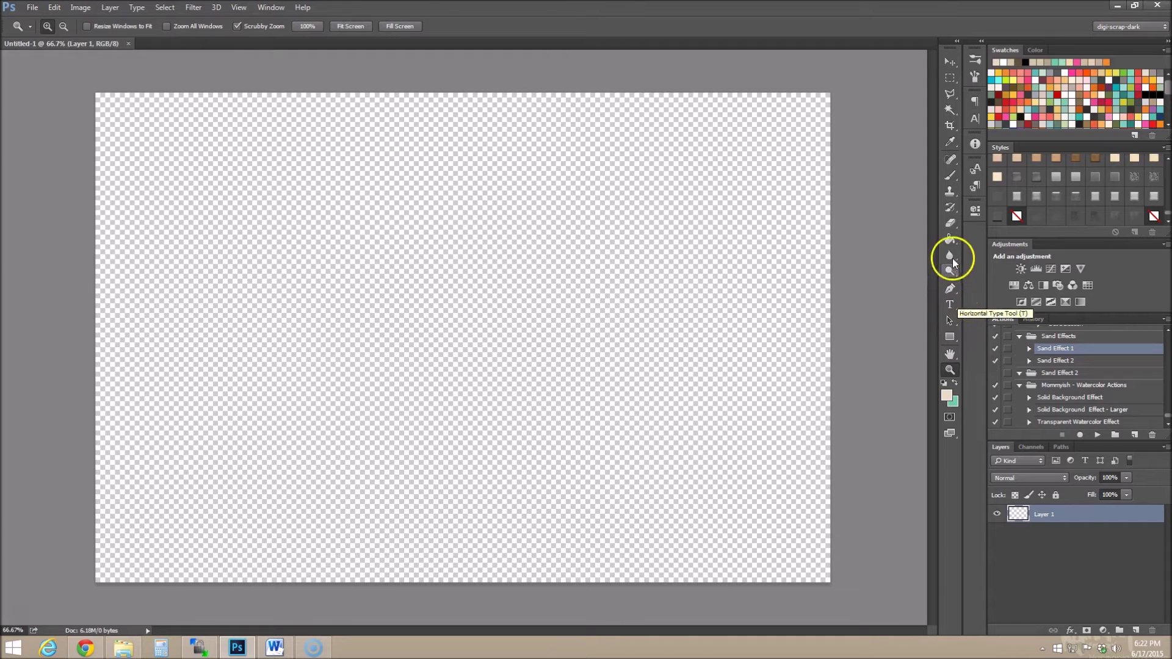
# Fill the entire layer with sand beige #d0c3aa, compare two sand layer styles on it and keep the darker mottled one
pyautogui.click(950, 240)
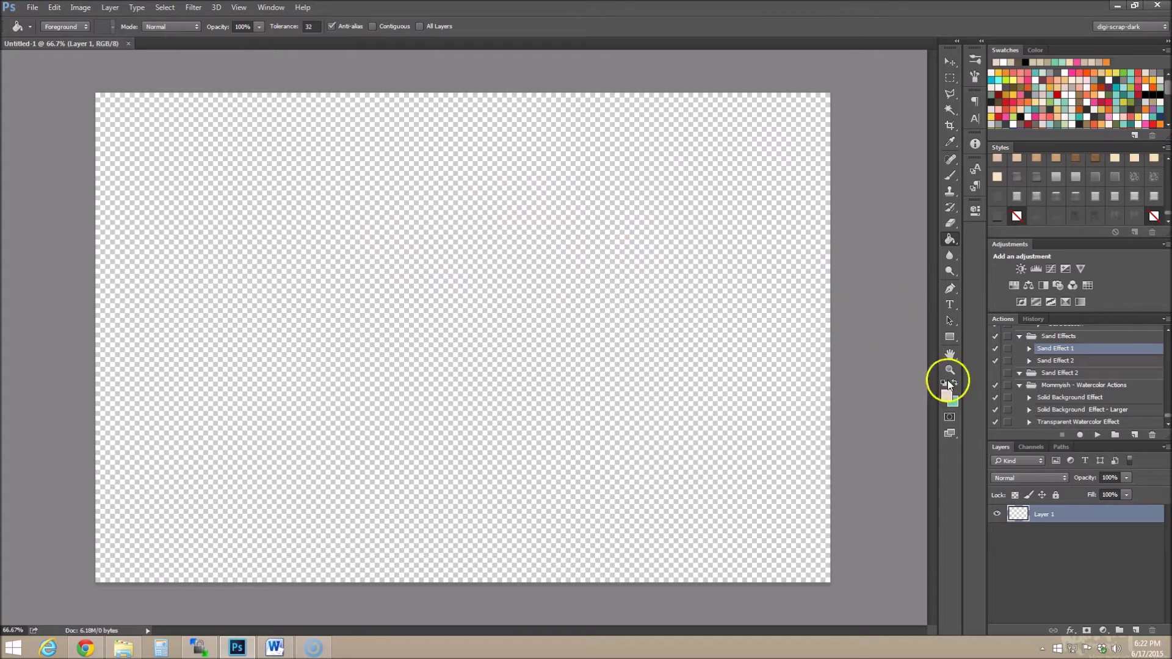
pyautogui.click(410, 250)
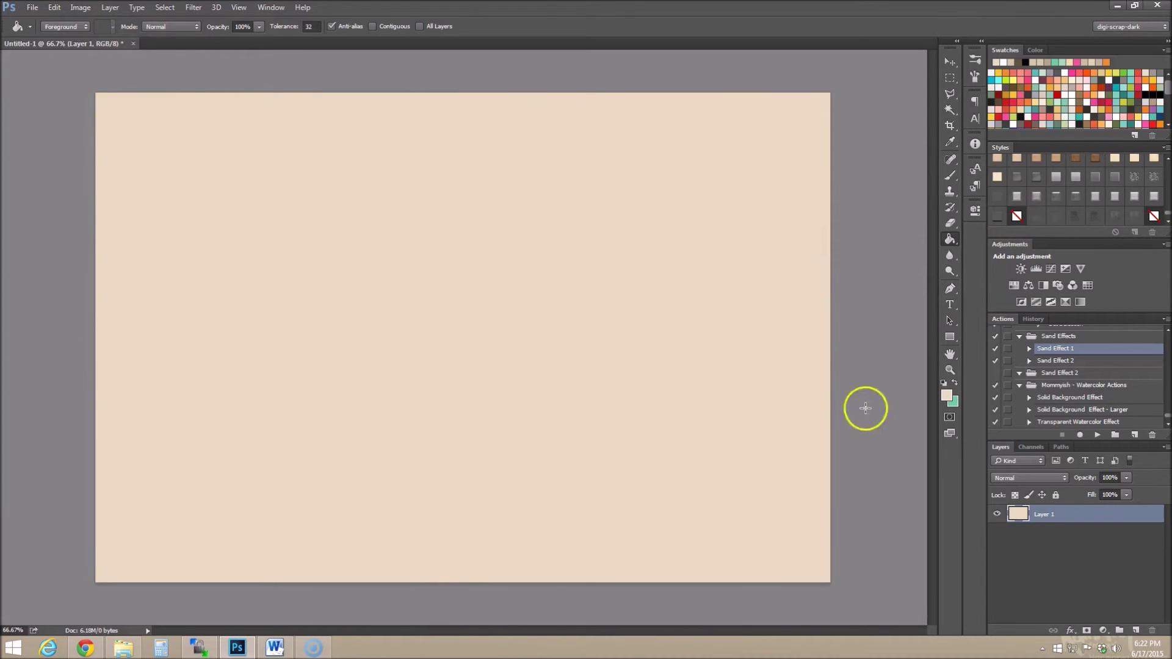
pyautogui.click(948, 396)
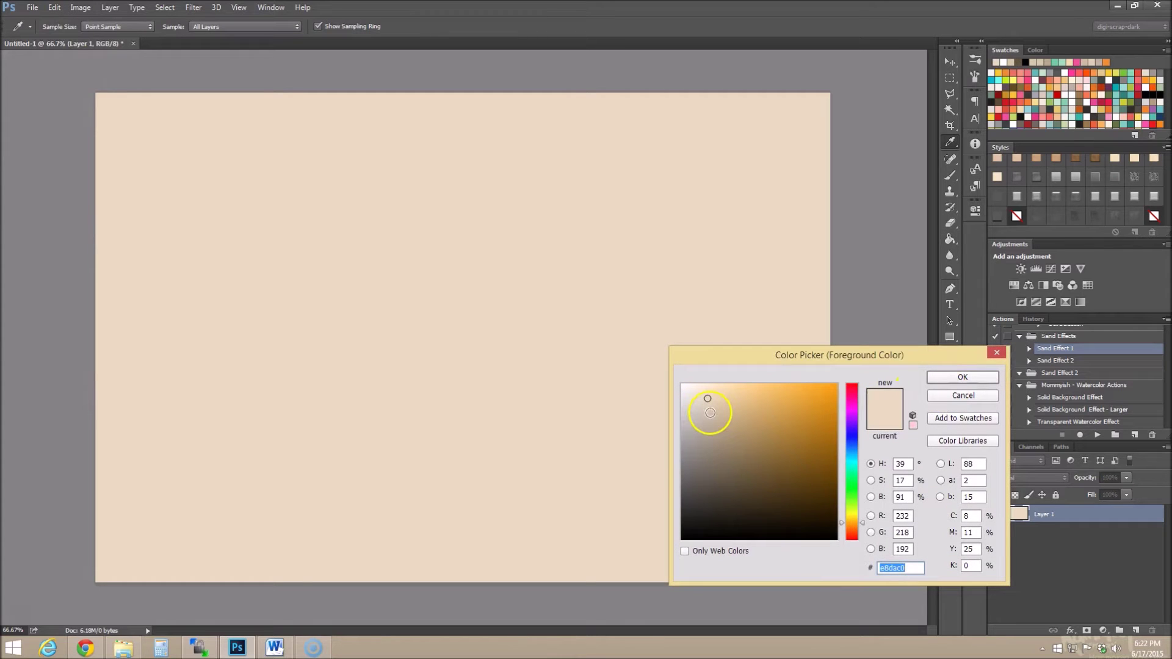
pyautogui.click(710, 413)
pyautogui.click(945, 378)
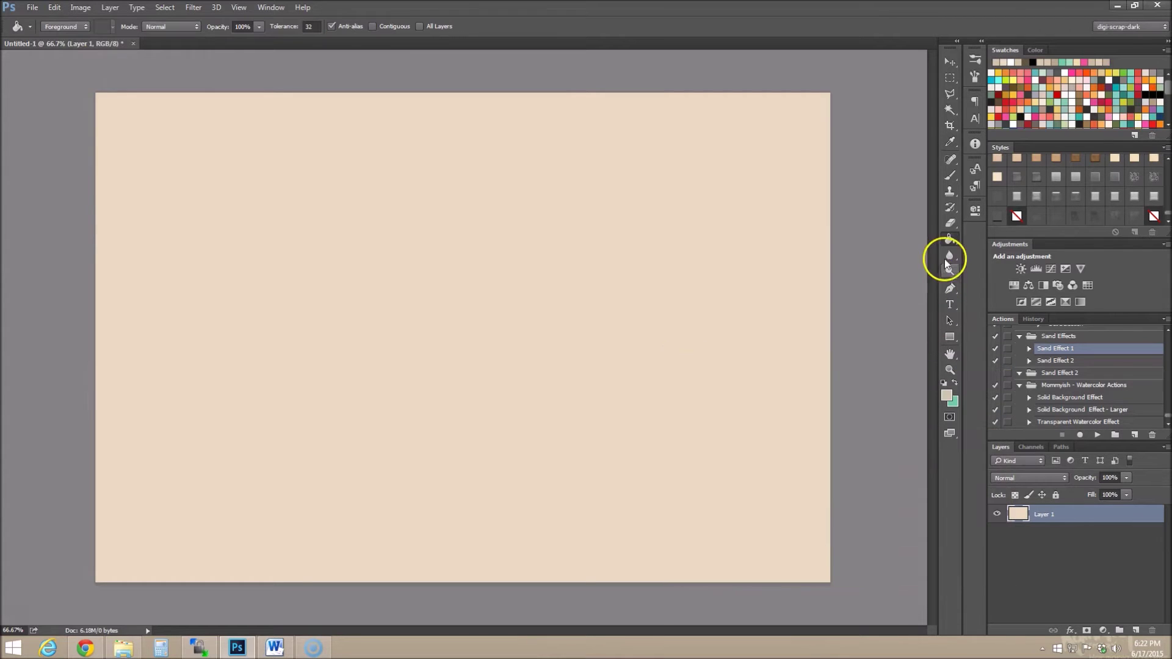
pyautogui.click(595, 238)
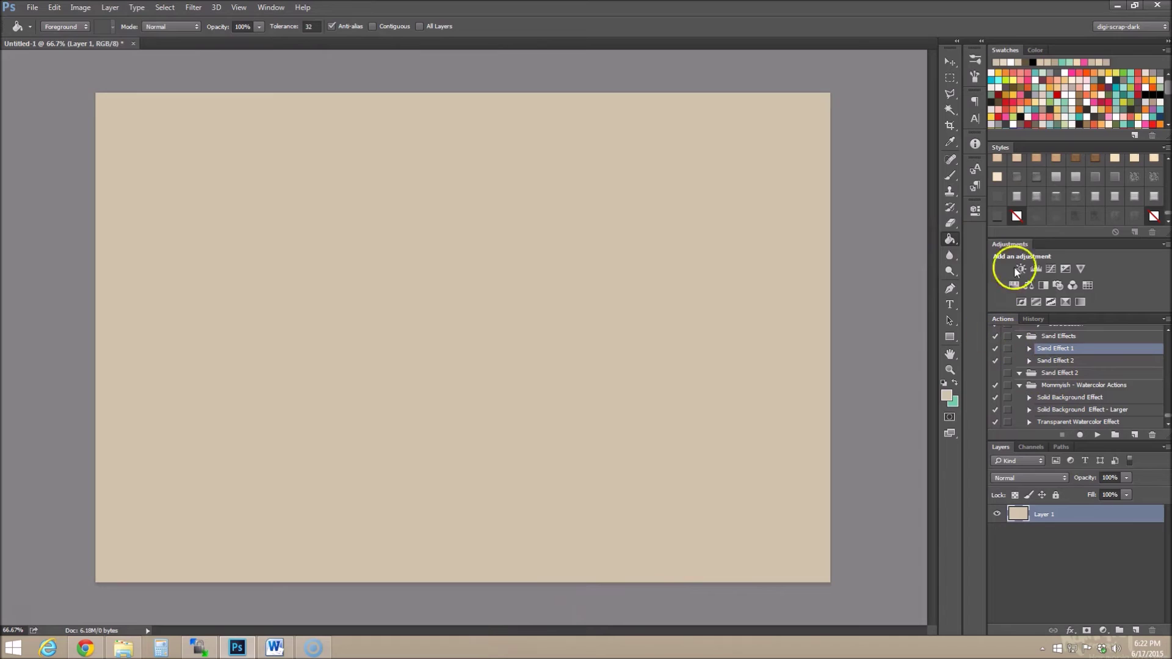
pyautogui.click(1039, 216)
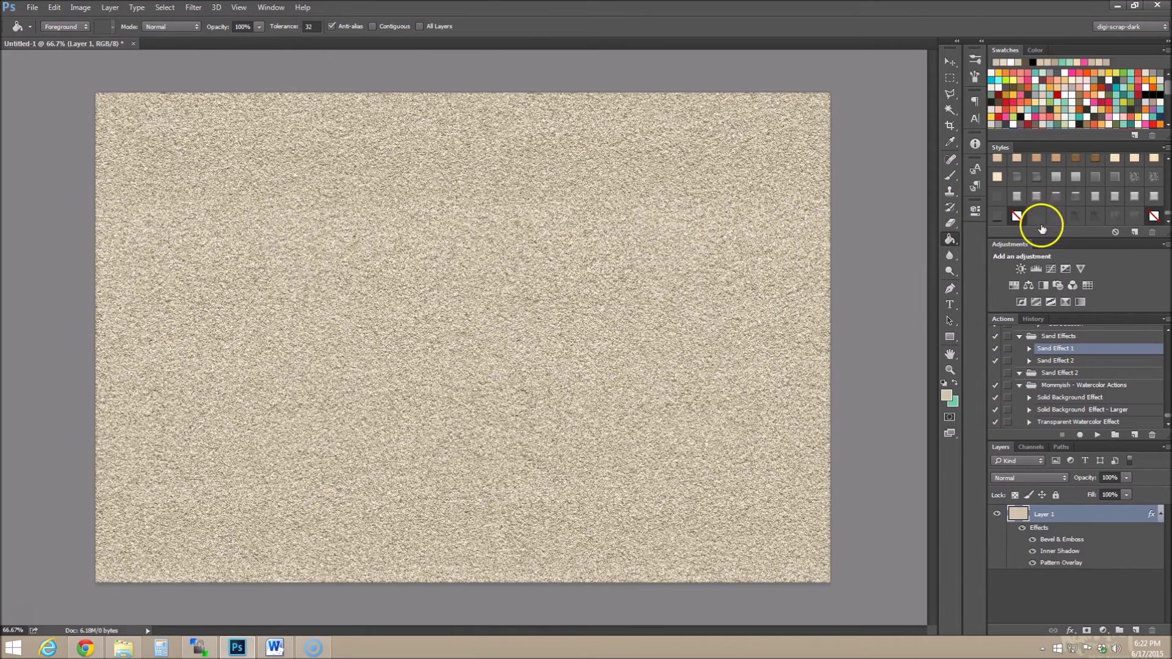
pyautogui.click(1074, 215)
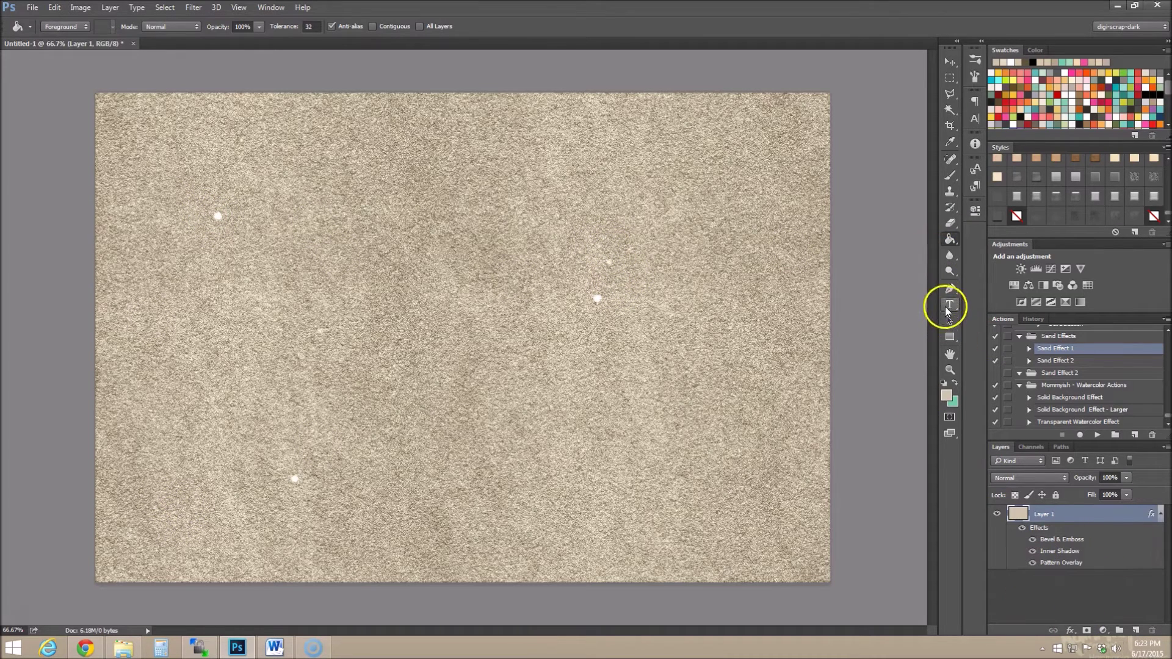
# Draw a rectangle about 1695 by 1096 px inset from the canvas edges and set its fill to off-white #f3eee6
pyautogui.click(950, 337)
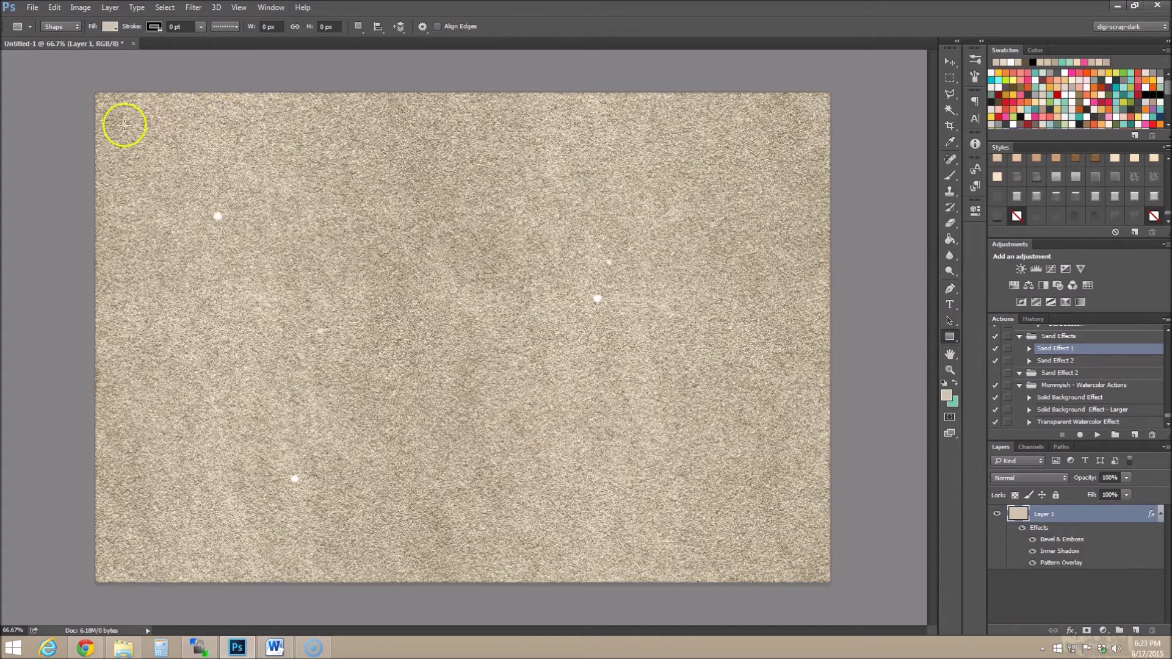
pyautogui.moveTo(117, 113); pyautogui.dragTo(809, 559)
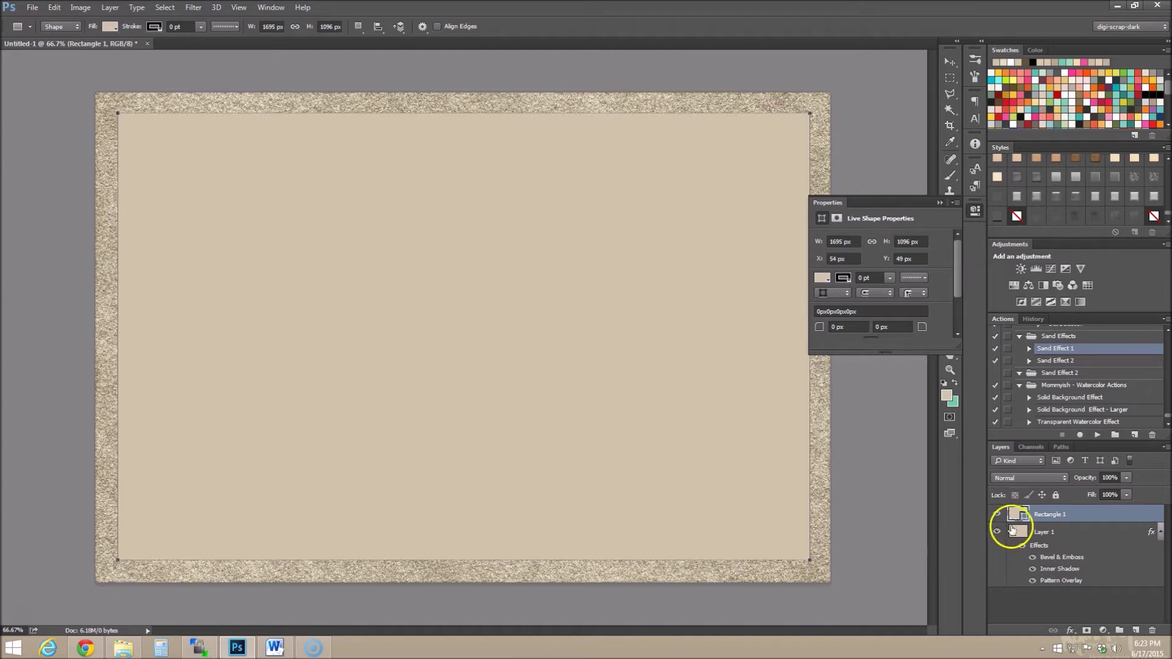
pyautogui.doubleClick(1019, 514)
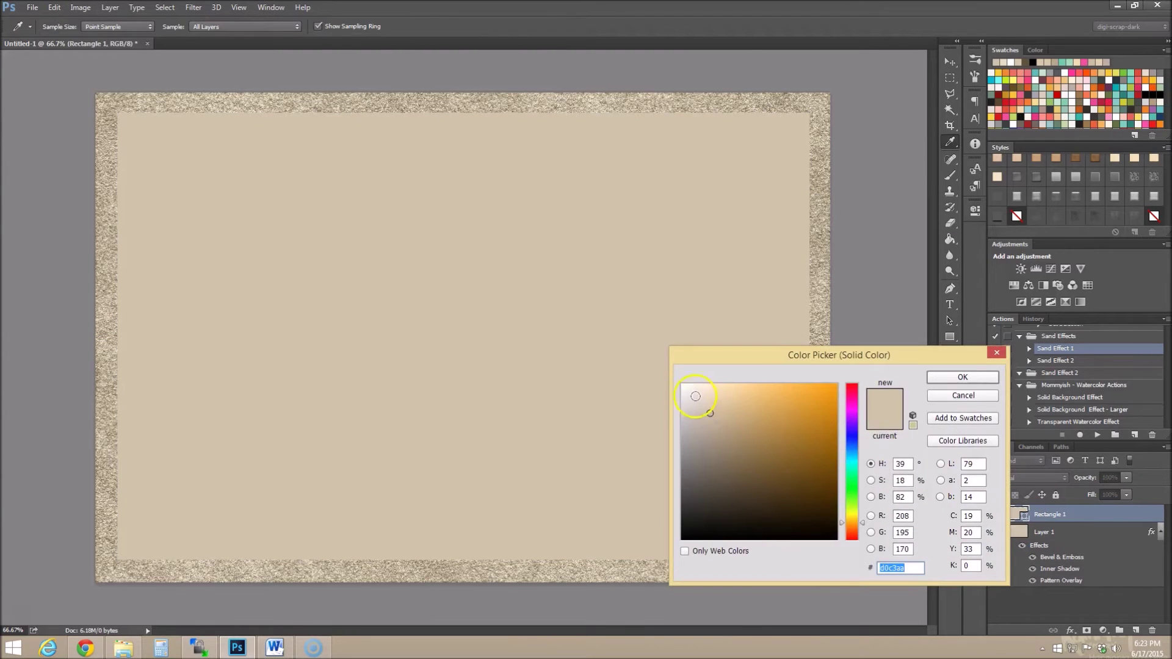
pyautogui.moveTo(695, 396); pyautogui.dragTo(690, 392)
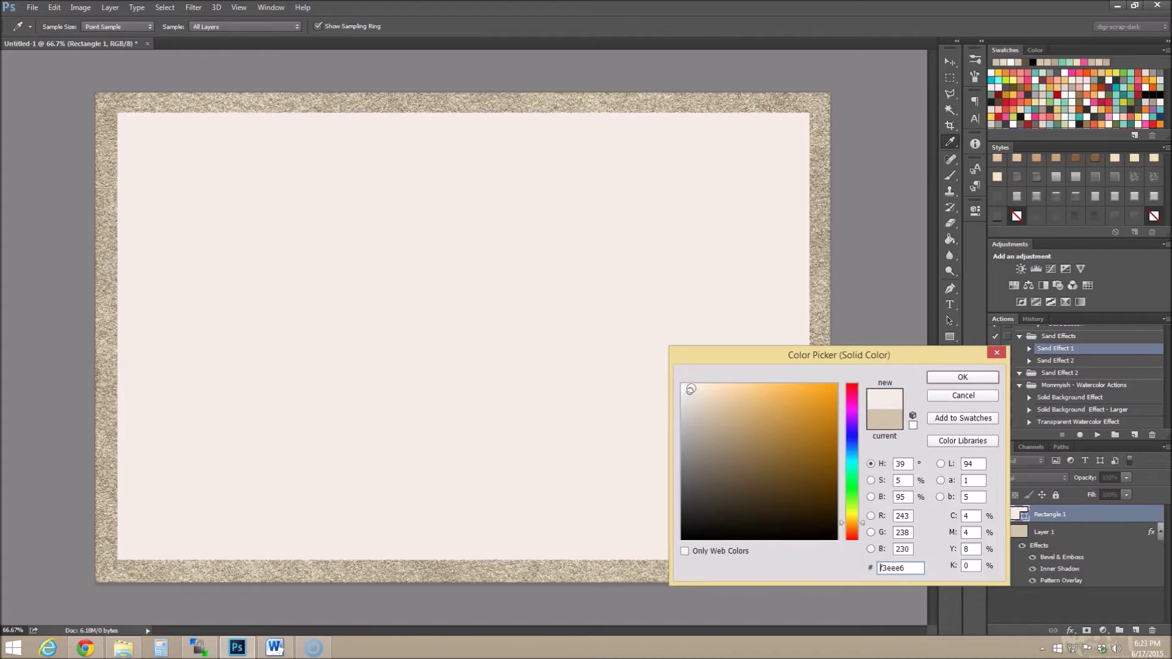
pyautogui.click(956, 383)
# Apply a woven canvas-texture layer style to the rectangle and nudge it slightly right and down
pyautogui.scroll(-3, 1111, 196)
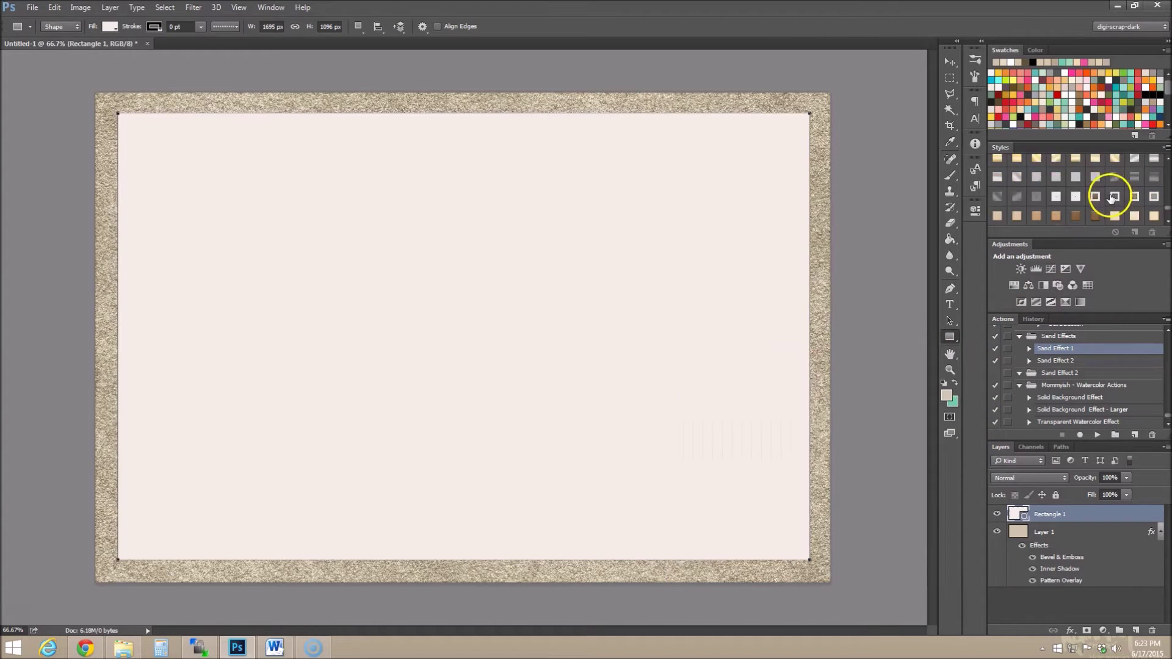
pyautogui.click(1075, 186)
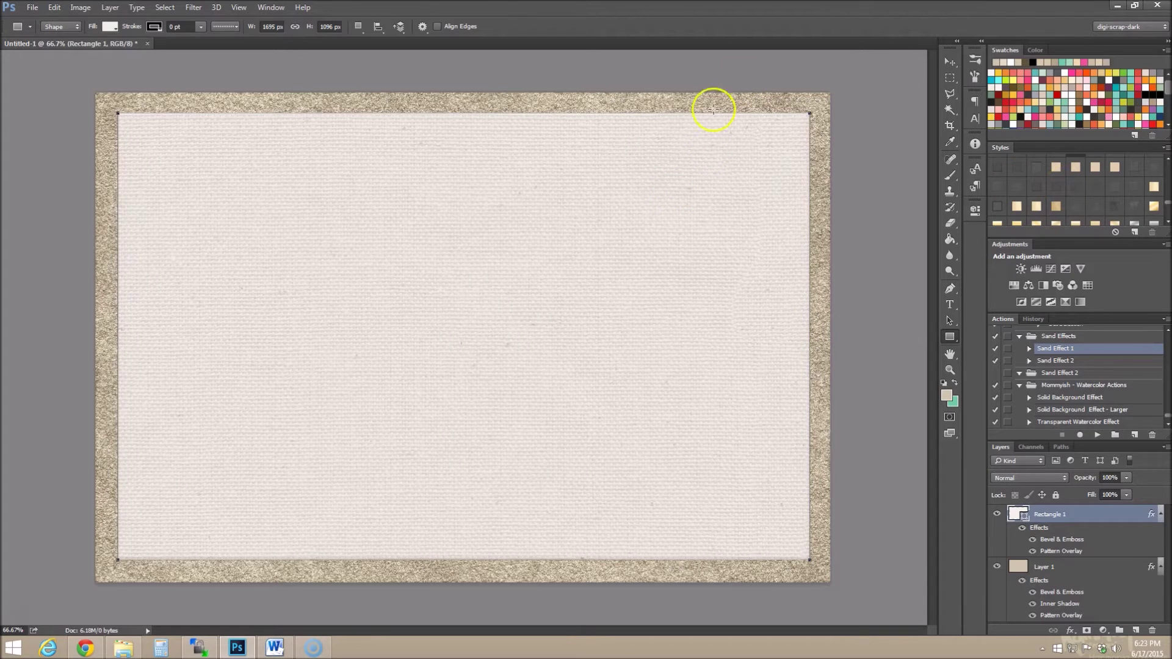
pyautogui.scroll(-3, 1110, 189)
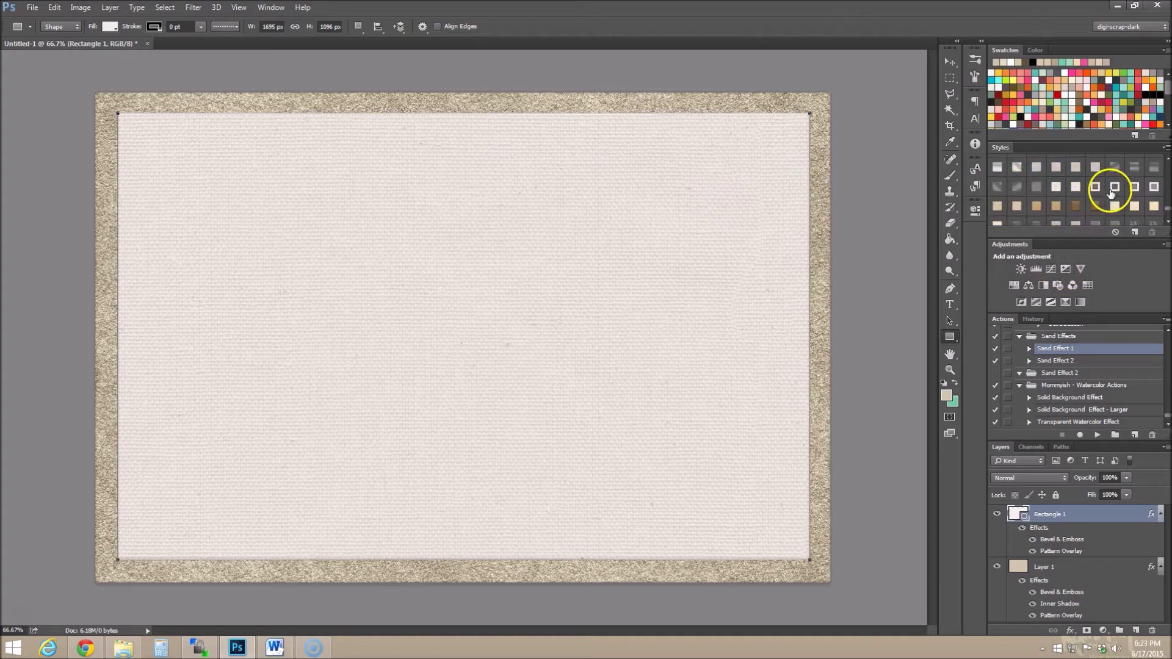
pyautogui.click(1075, 568)
pyautogui.moveTo(1076, 517); pyautogui.dragTo(1050, 409)
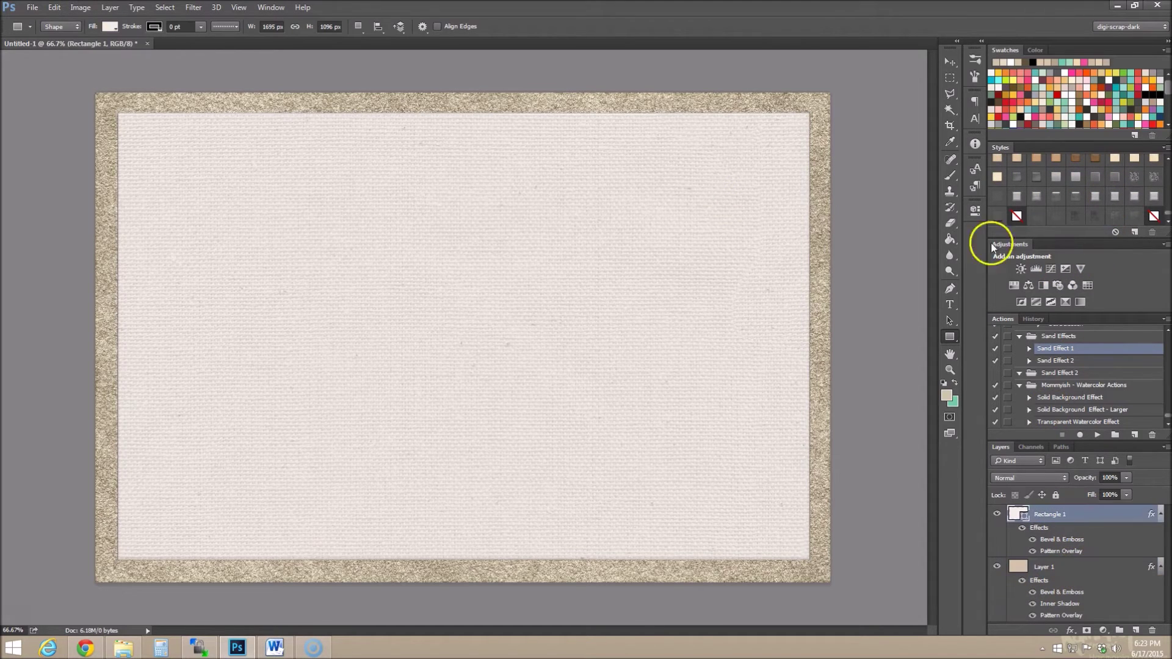
pyautogui.click(950, 61)
pyautogui.moveTo(467, 297); pyautogui.dragTo(469, 299)
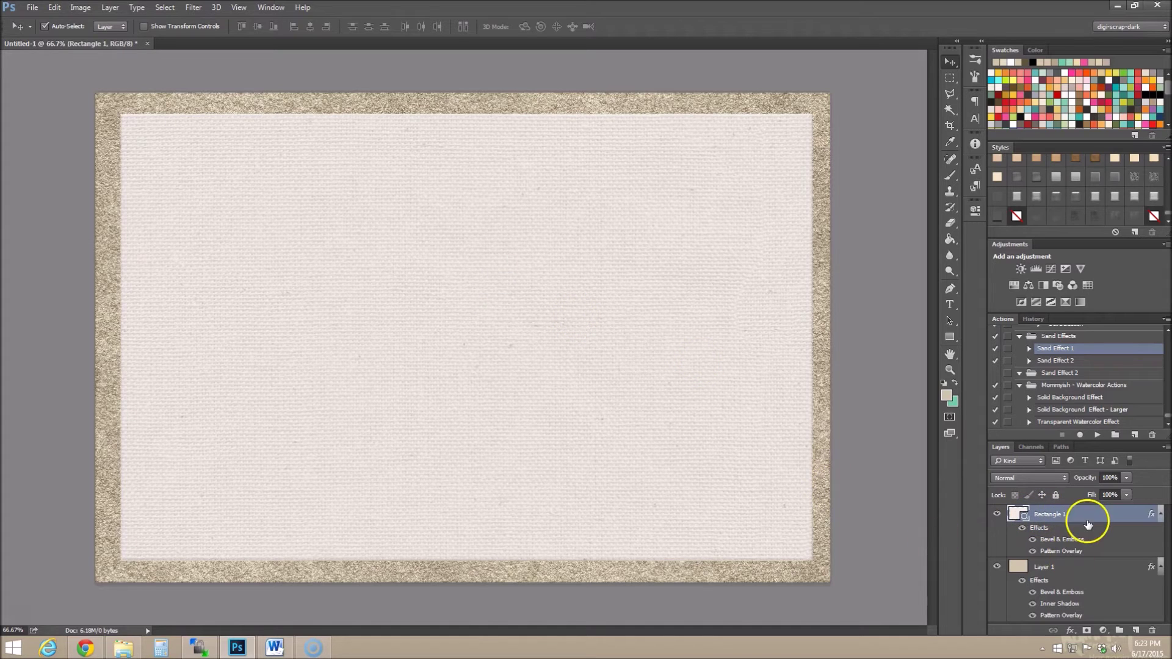
# Add a new blank layer above the rectangle and apply the darker sand layer style to it
pyautogui.click(1134, 631)
pyautogui.click(997, 531)
pyautogui.click(997, 531)
pyautogui.click(1071, 583)
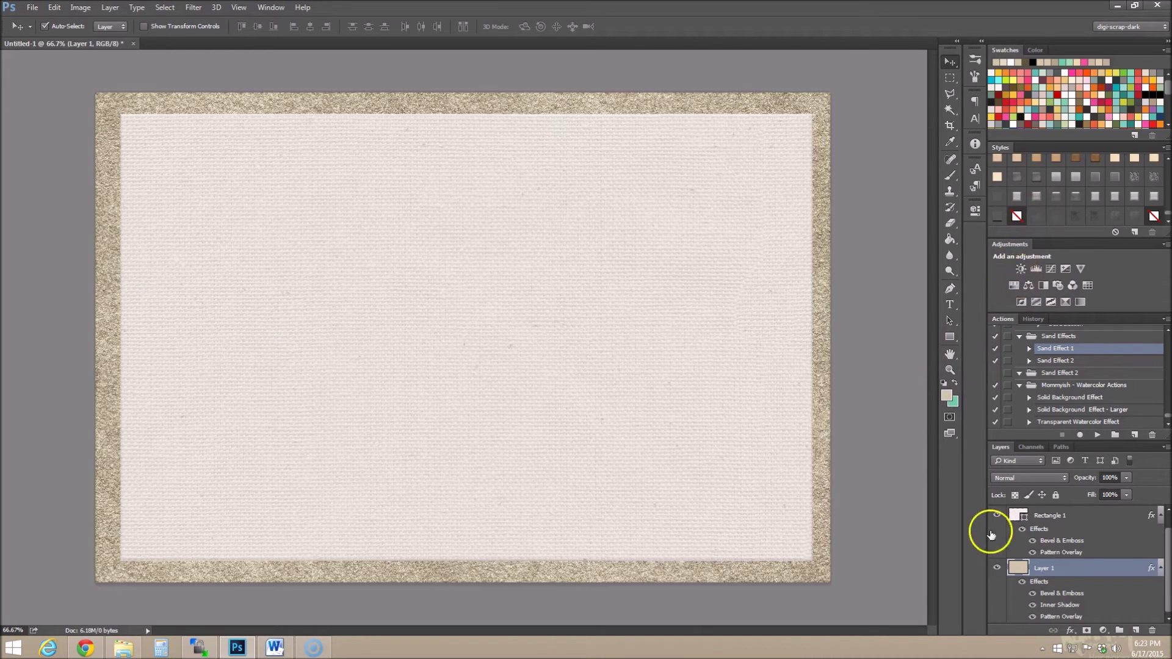
pyautogui.click(1073, 545)
pyautogui.hotkey('ctrl', 'shift', 'alt', 'n')
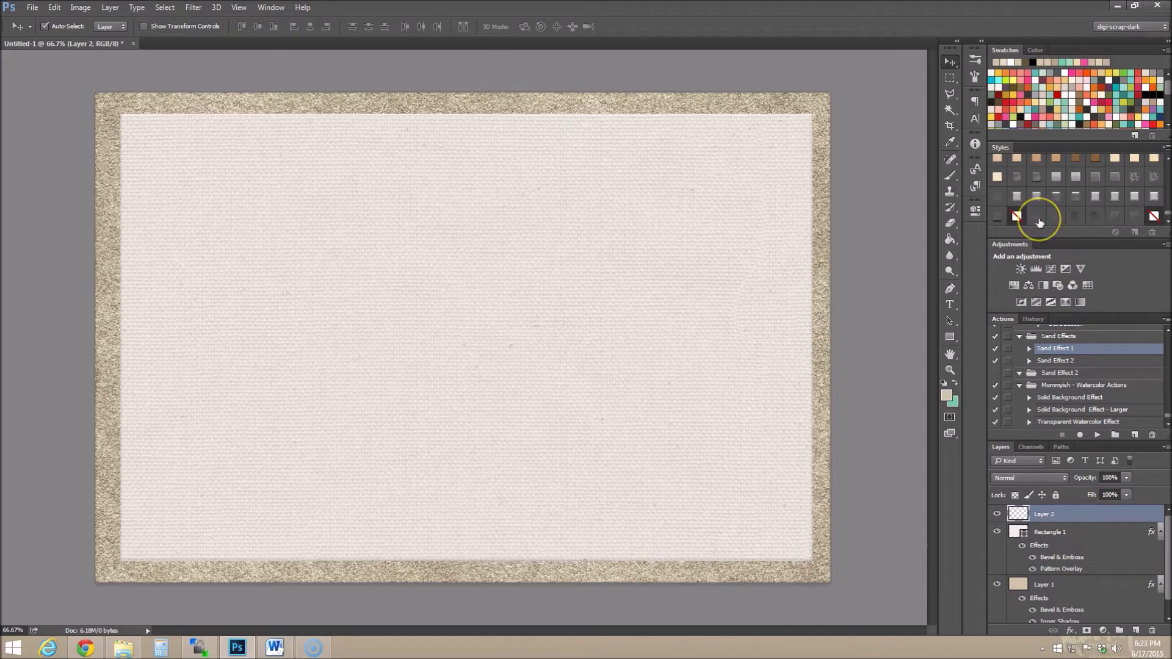
pyautogui.click(1077, 218)
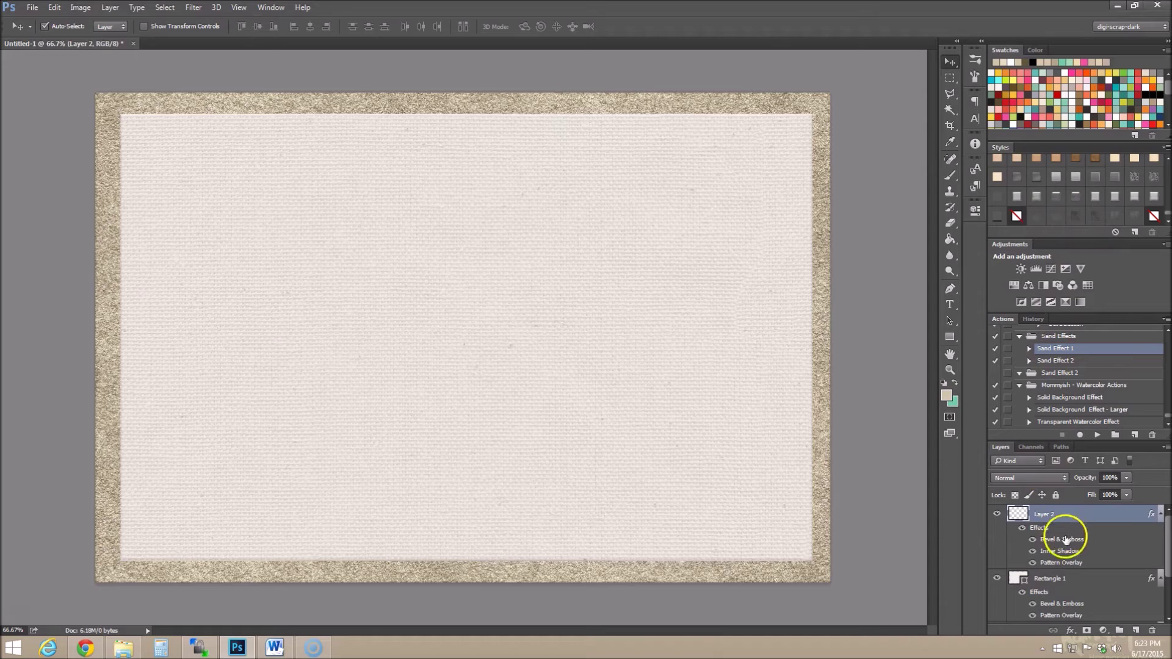
# Paint irregular sand over the left, bottom, right and upper-right edges of the rectangle with a 69 px sand brush
pyautogui.click(951, 176)
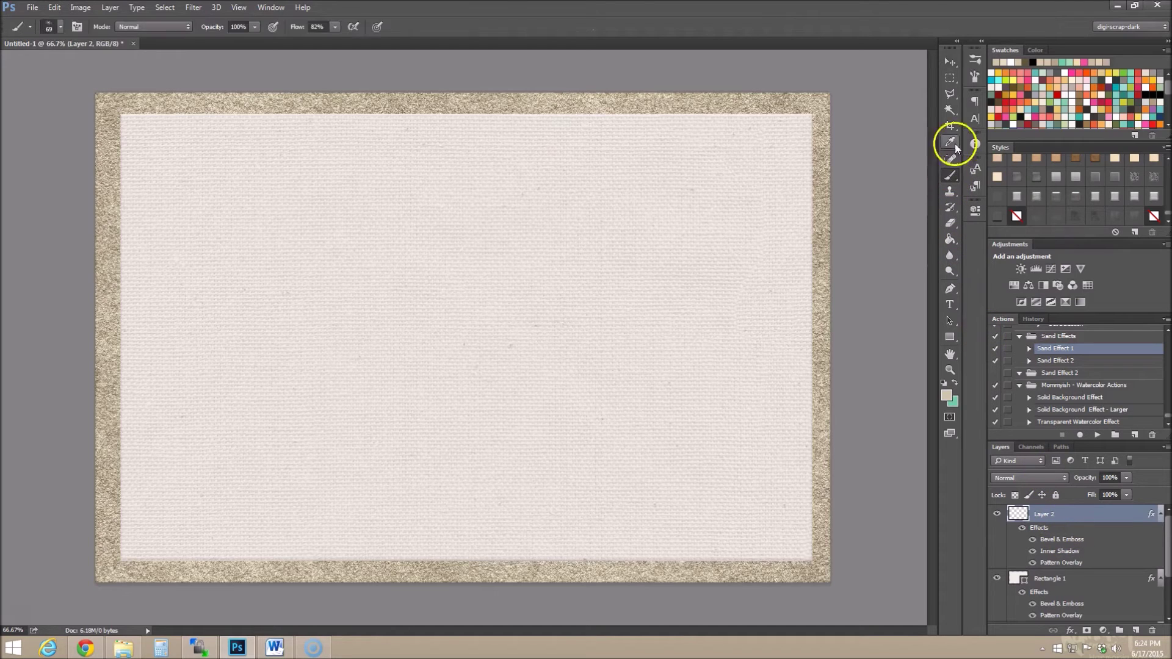
pyautogui.click(976, 59)
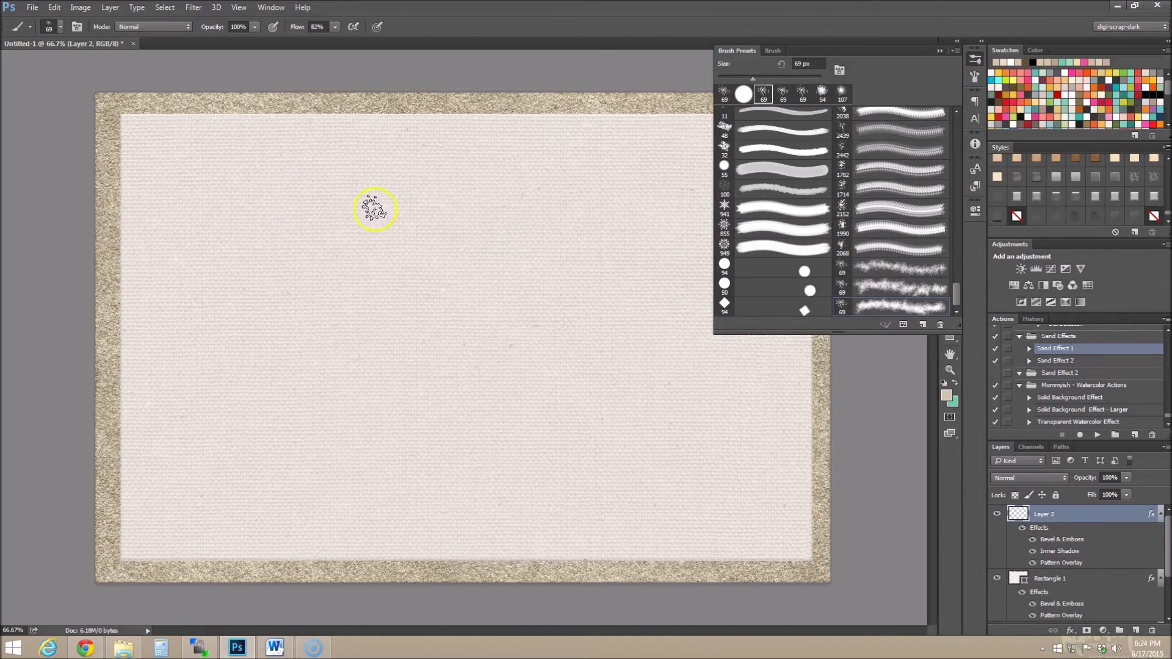
pyautogui.moveTo(125, 105)
pyautogui.mouseDown()
pyautogui.moveTo(86, 206)
pyautogui.moveTo(100, 188)
pyautogui.moveTo(115, 240)
pyautogui.moveTo(116, 401)
pyautogui.moveTo(87, 485)
pyautogui.moveTo(110, 366)
pyautogui.mouseUp()
pyautogui.moveTo(332, 564)
pyautogui.mouseDown()
pyautogui.moveTo(401, 558)
pyautogui.moveTo(817, 590)
pyautogui.moveTo(832, 106)
pyautogui.moveTo(811, 117)
pyautogui.moveTo(549, 84)
pyautogui.mouseUp()
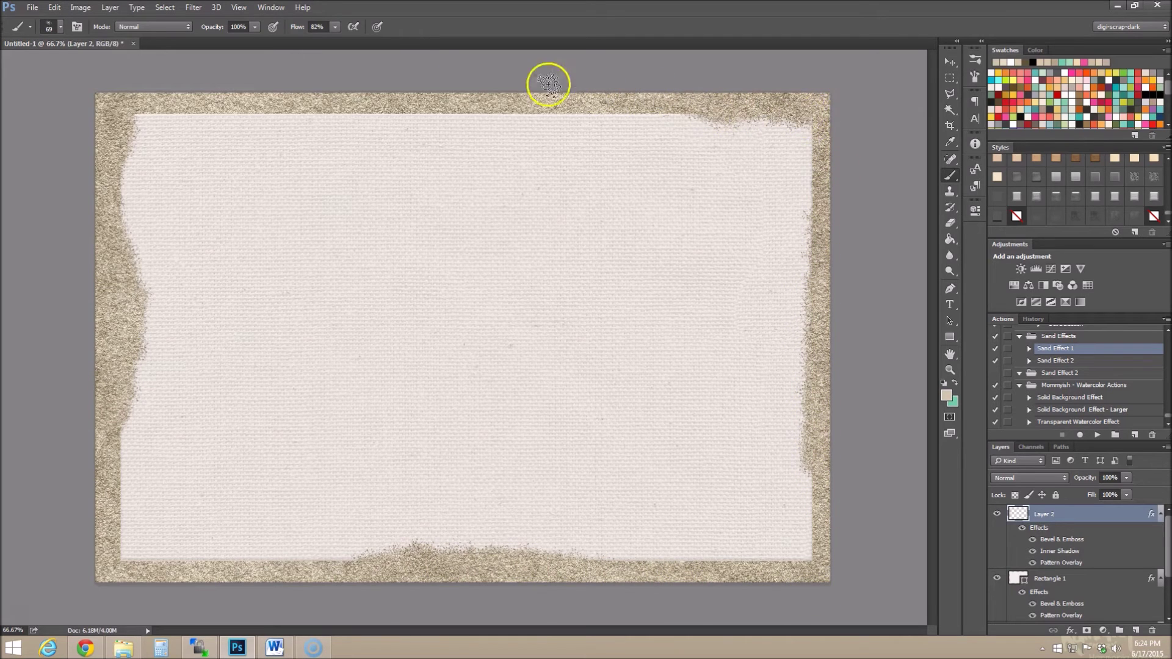
# Roughen the remaining straight edges with a 69 px sand brush and build up more sand around the upper-right corner
pyautogui.click(975, 62)
pyautogui.click(974, 59)
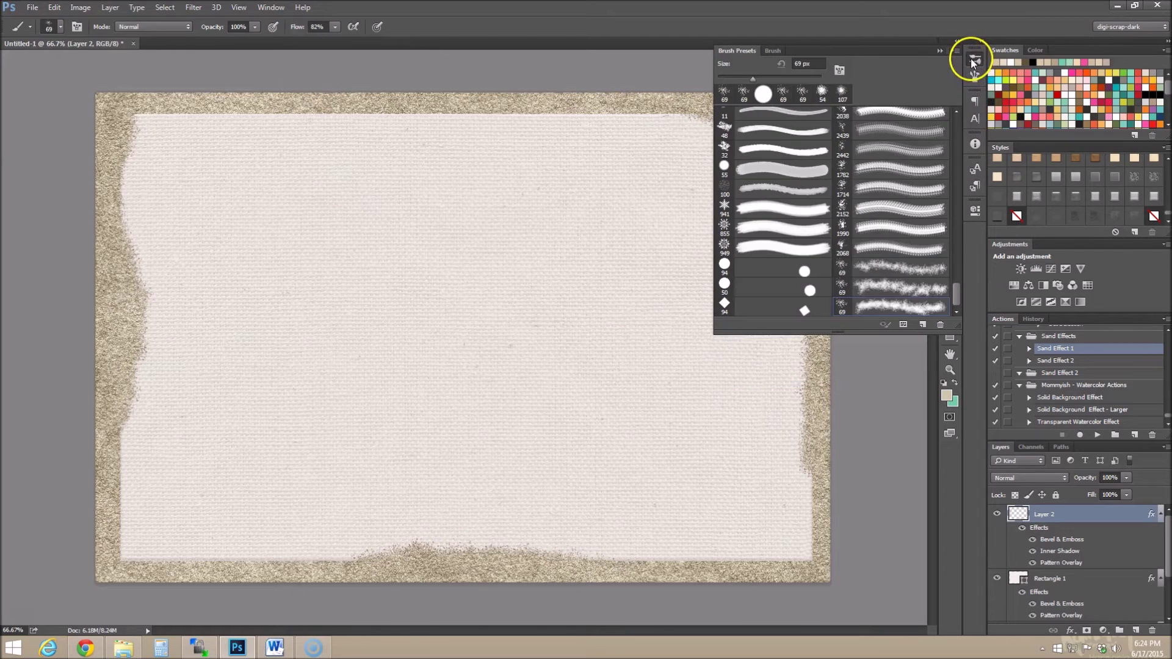
pyautogui.click(130, 110)
pyautogui.moveTo(241, 110)
pyautogui.mouseDown()
pyautogui.moveTo(176, 109)
pyautogui.moveTo(104, 144)
pyautogui.moveTo(116, 146)
pyautogui.moveTo(134, 281)
pyautogui.moveTo(126, 272)
pyautogui.moveTo(126, 588)
pyautogui.moveTo(378, 567)
pyautogui.moveTo(619, 587)
pyautogui.moveTo(604, 567)
pyautogui.moveTo(871, 563)
pyautogui.moveTo(816, 351)
pyautogui.mouseUp()
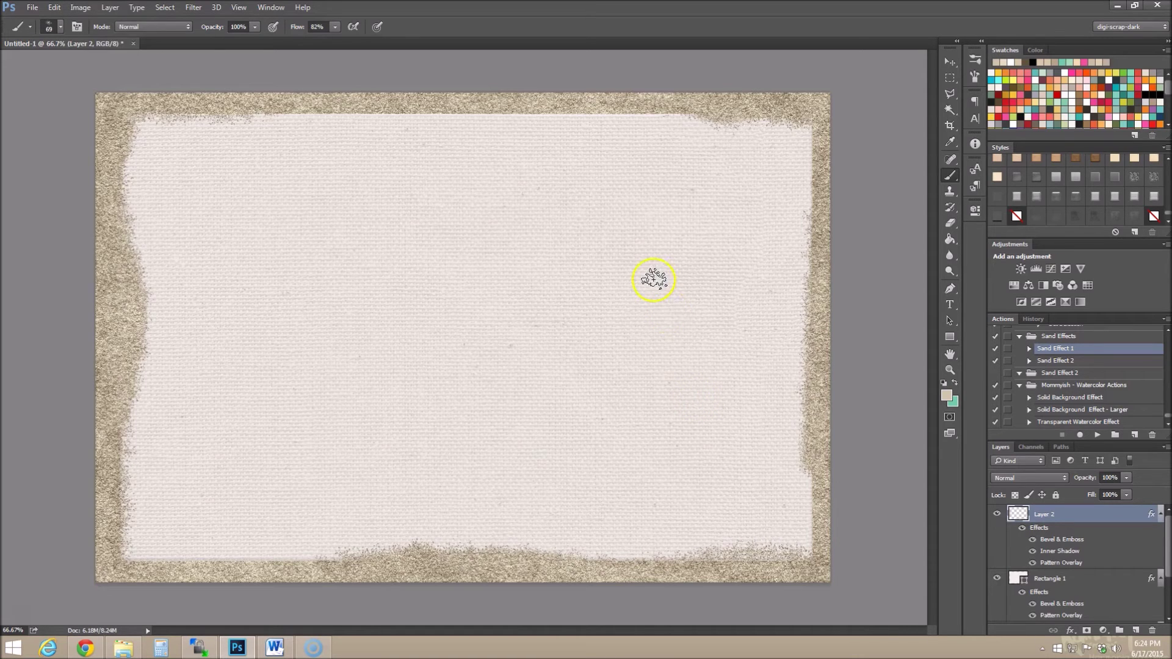
pyautogui.moveTo(672, 100)
pyautogui.mouseDown()
pyautogui.moveTo(700, 109)
pyautogui.moveTo(662, 116)
pyautogui.moveTo(498, 76)
pyautogui.moveTo(743, 124)
pyautogui.moveTo(798, 147)
pyautogui.moveTo(796, 129)
pyautogui.moveTo(749, 121)
pyautogui.moveTo(820, 161)
pyautogui.moveTo(811, 198)
pyautogui.moveTo(796, 84)
pyautogui.mouseUp()
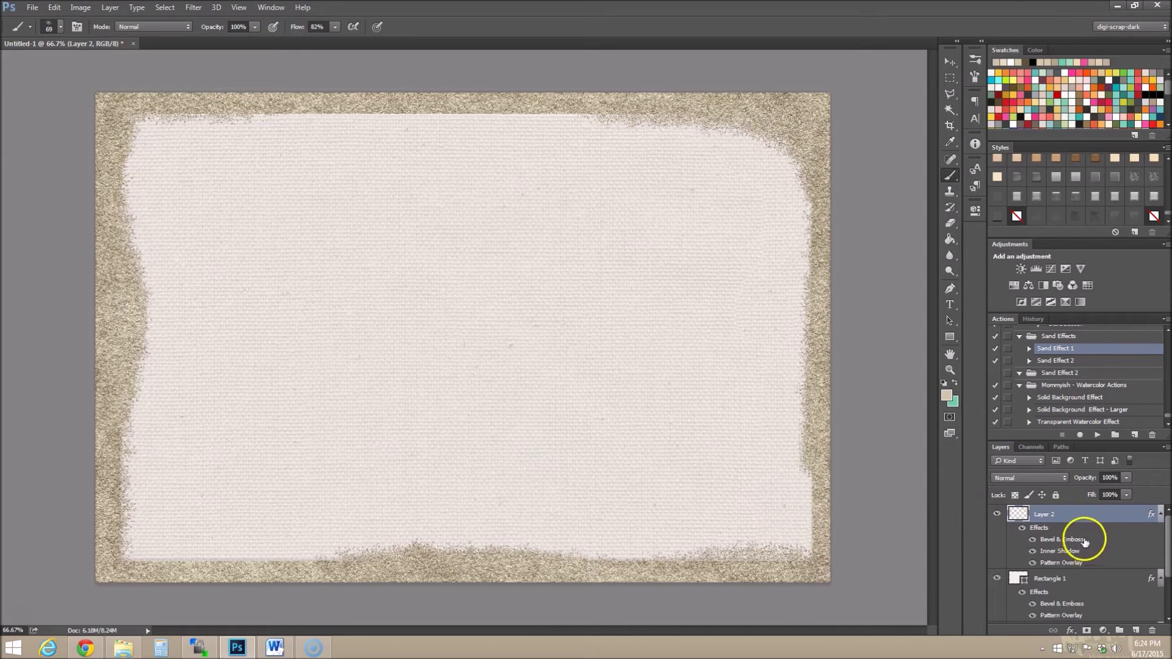
# Add a blank layer directly above the bottom sand layer and delete all the other layers
pyautogui.scroll(-2, 1081, 553)
pyautogui.click(1079, 563)
pyautogui.scroll(2, 1078, 559)
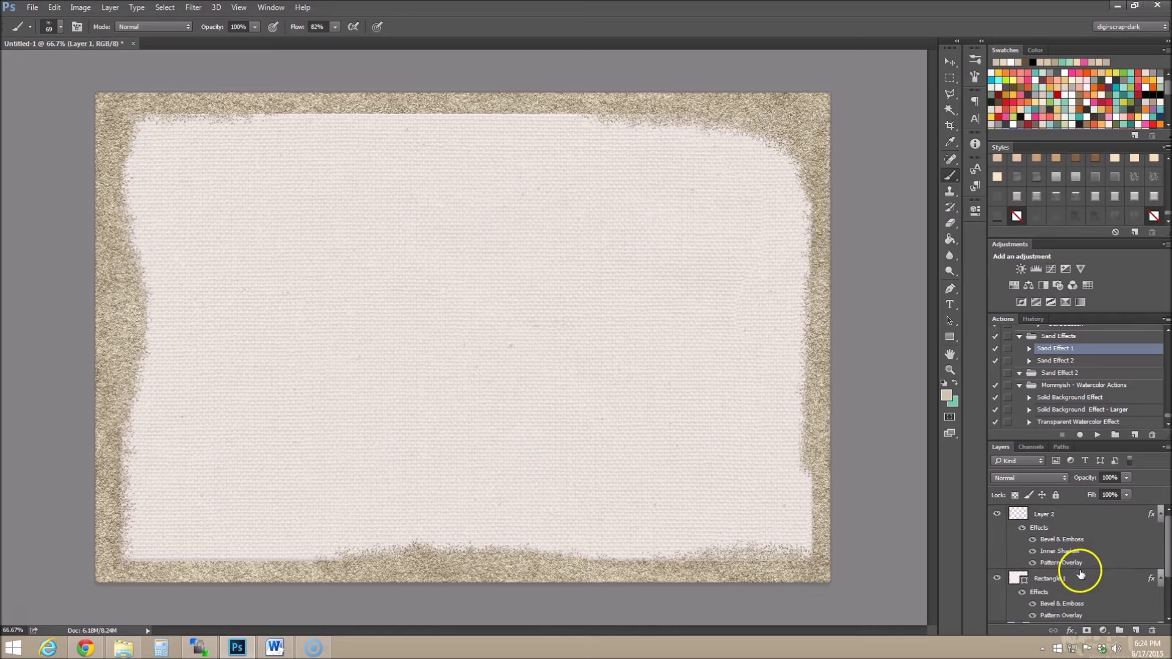
pyautogui.scroll(-2, 1074, 583)
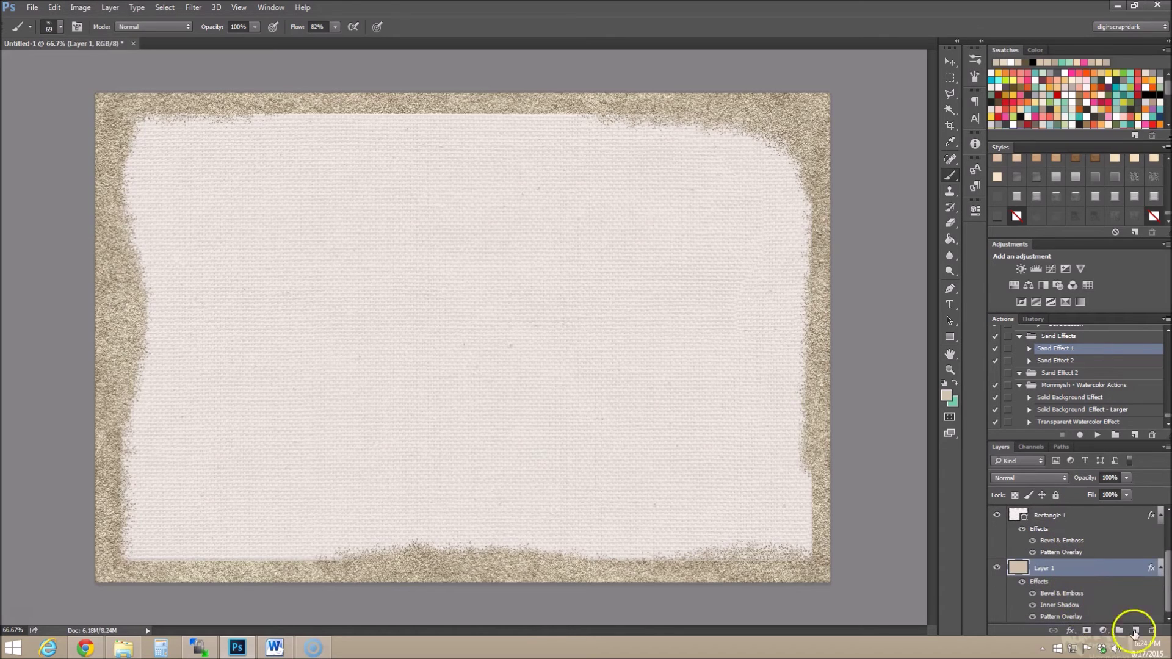
pyautogui.scroll(2, 1117, 586)
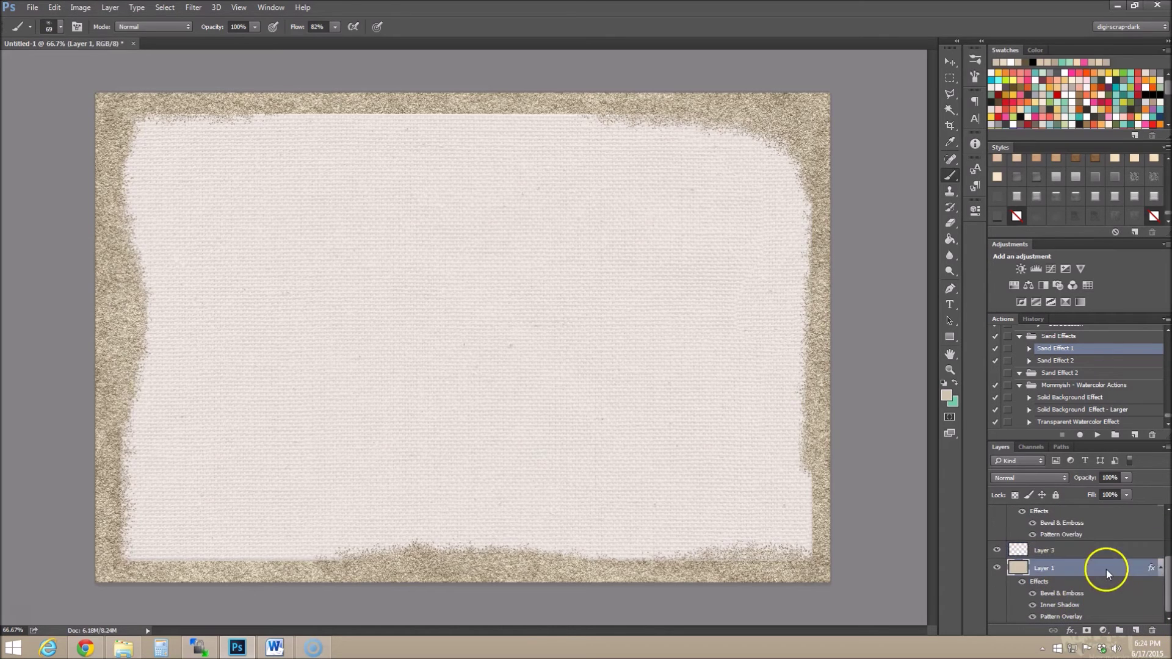
pyautogui.hotkey('ctrl', 'shift', 'alt', 'n')
pyautogui.scroll(-2, 1075, 522)
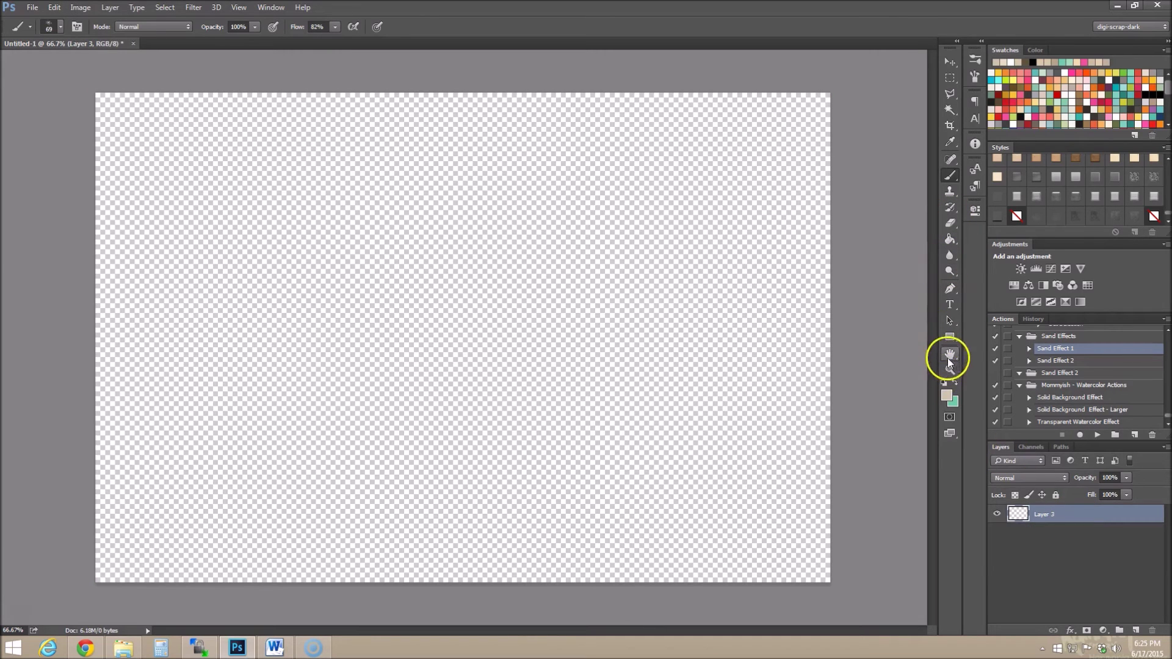
# Swap the foreground and background colours and add the teal text "sparkle" to the canvas
pyautogui.click(955, 383)
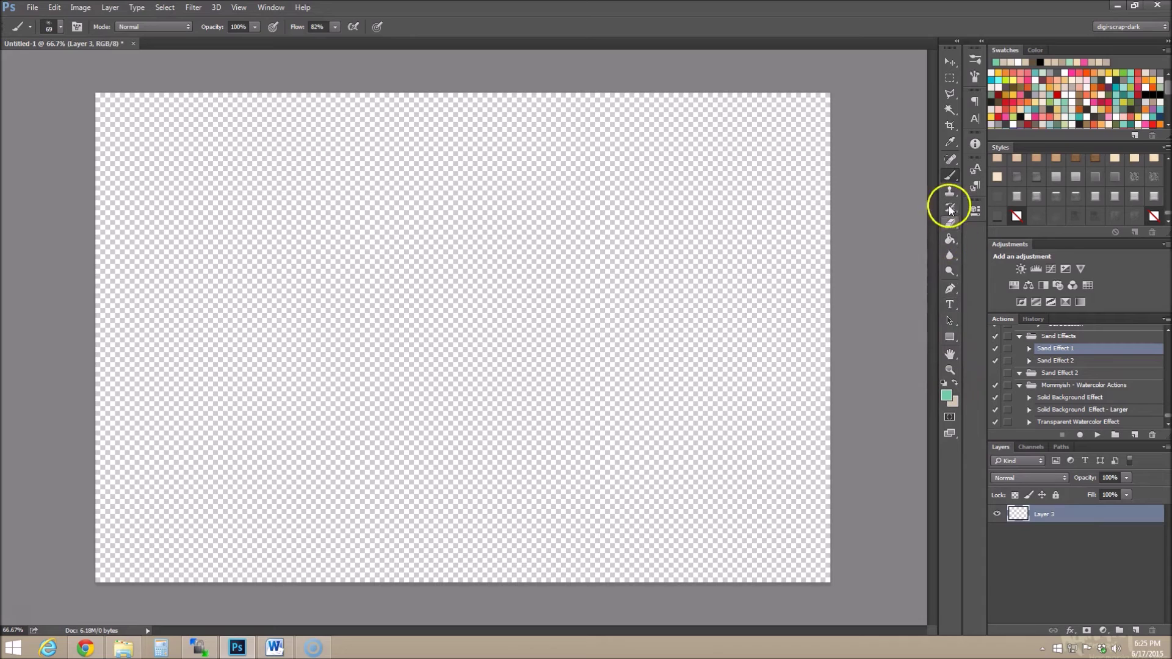
pyautogui.click(949, 305)
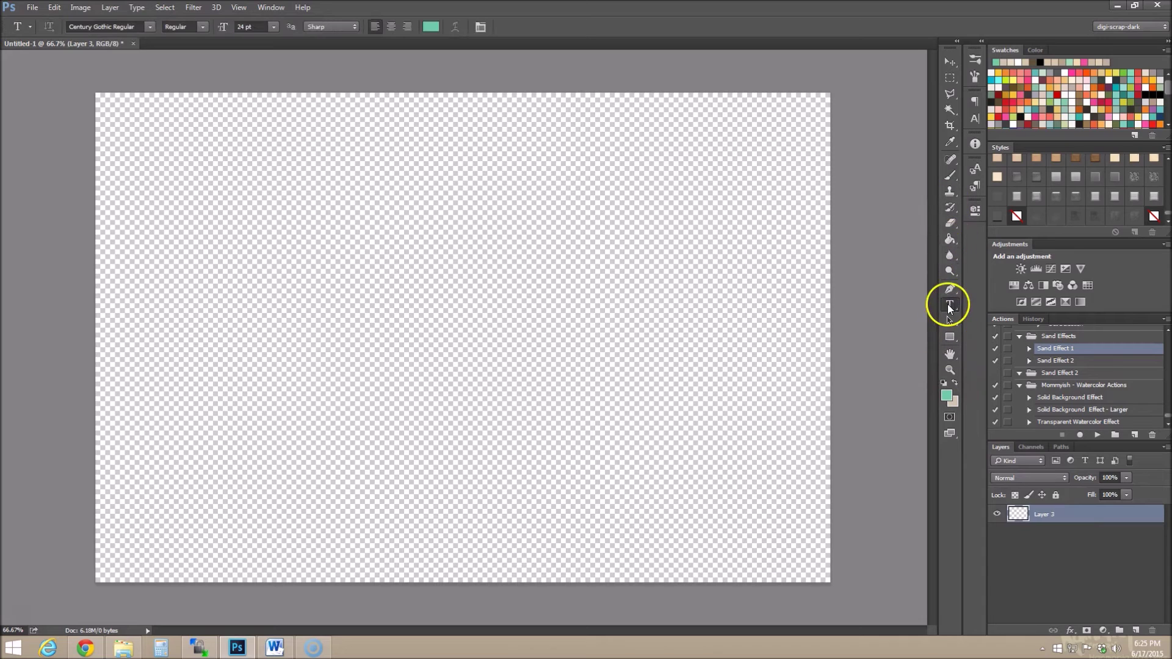
pyautogui.click(347, 396)
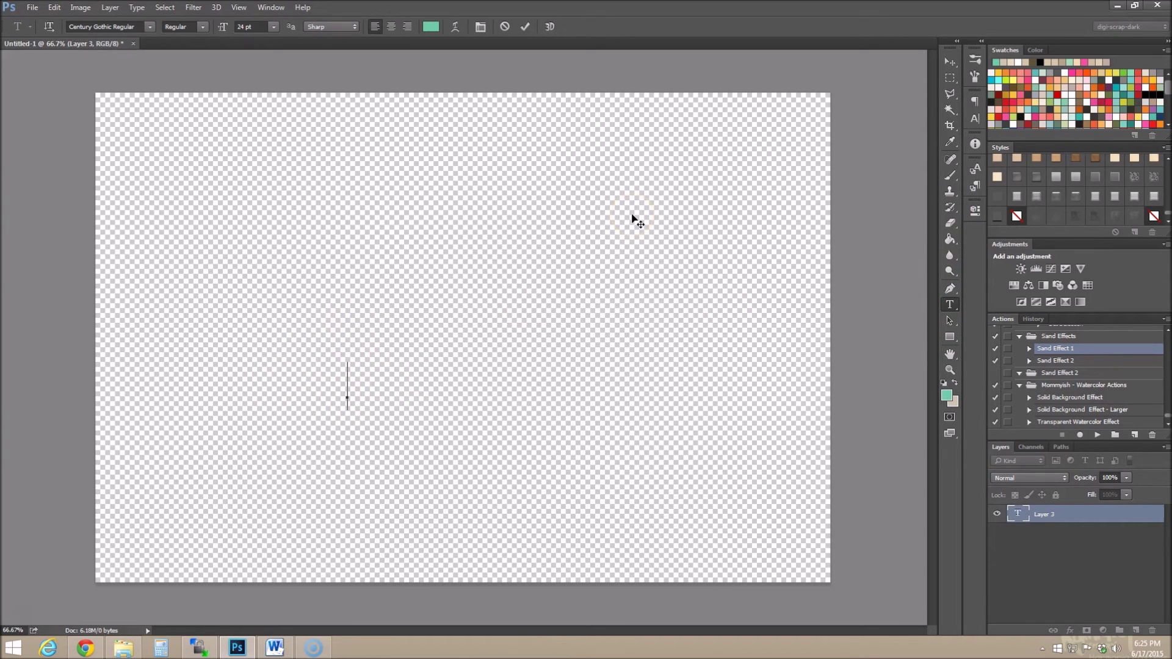
pyautogui.write('sparkle')
# Change the font of the whole word "sparkle" to Amelian Script Regular
pyautogui.hotkey('ctrl', 'a')
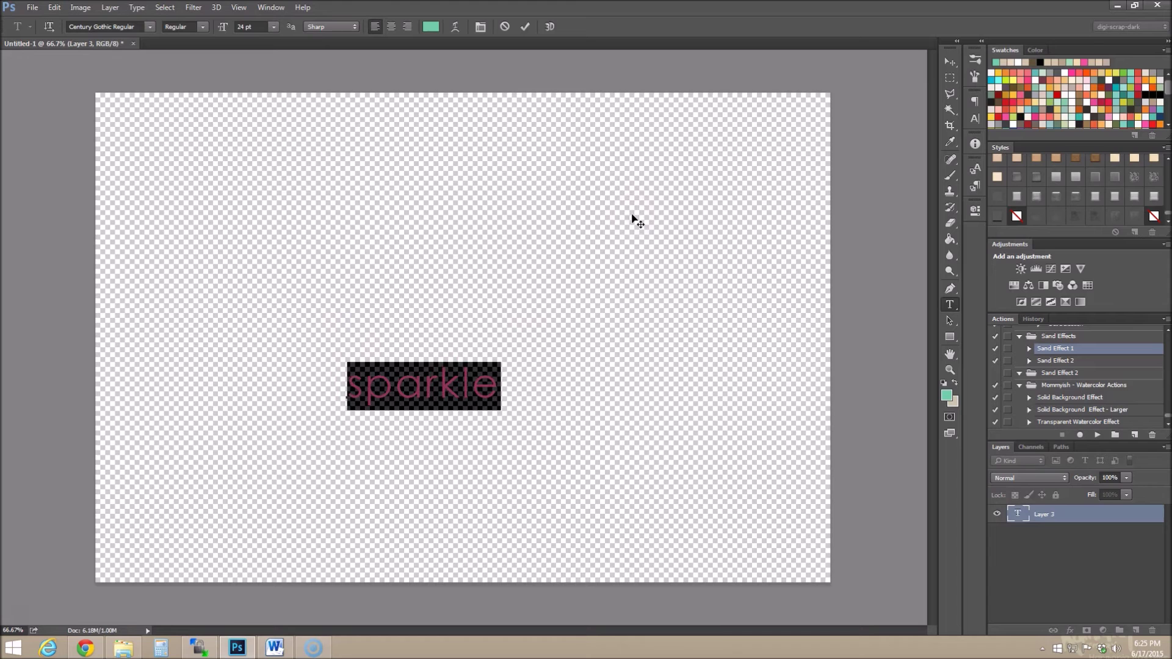
pyautogui.click(125, 27)
pyautogui.write('ameli')
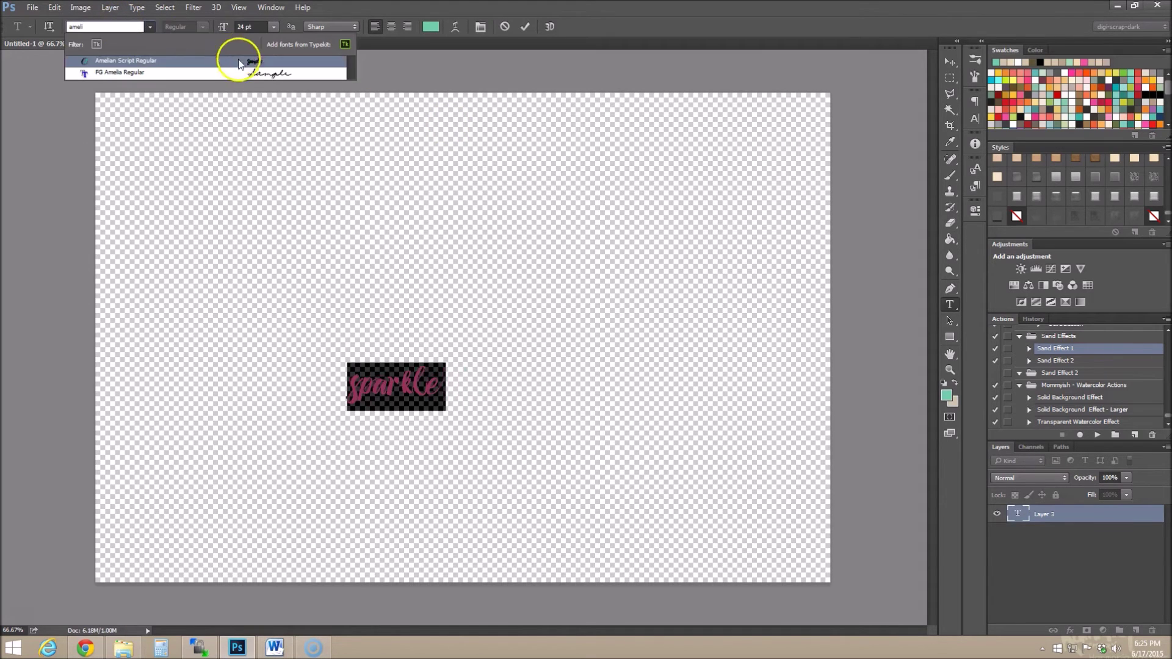
pyautogui.click(244, 61)
# Scale the word "sparkle" up to about 98 pt and centre it on the canvas
pyautogui.click(387, 374)
pyautogui.moveTo(445, 364); pyautogui.dragTo(741, 191)
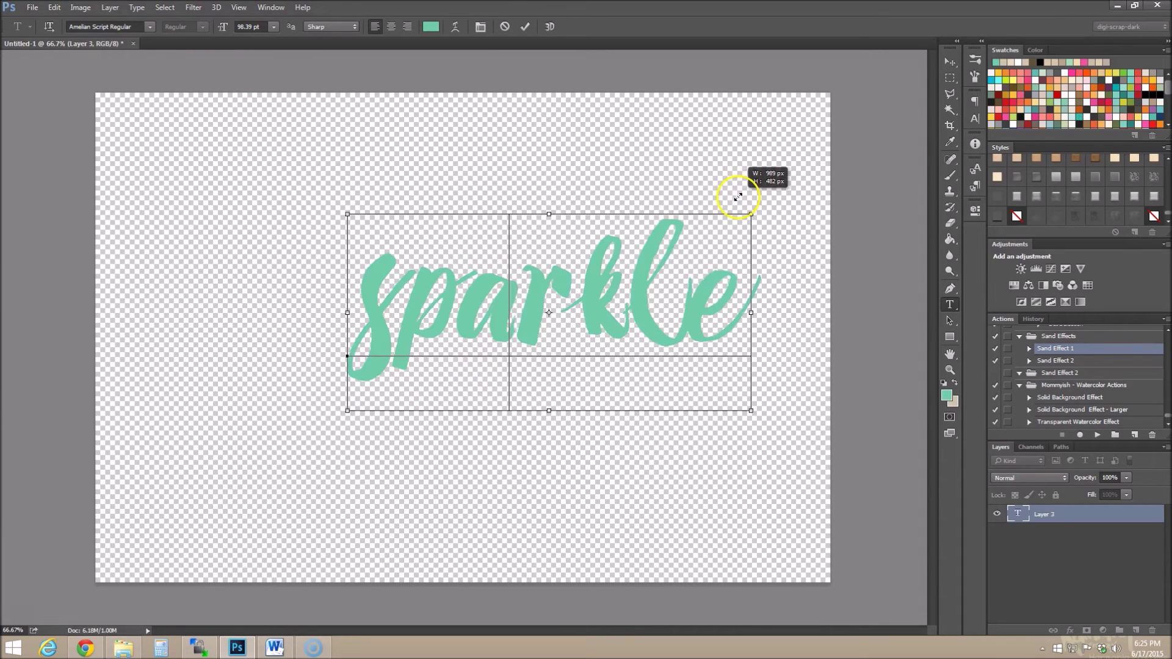
pyautogui.moveTo(537, 496); pyautogui.dragTo(470, 519)
pyautogui.click(1086, 517)
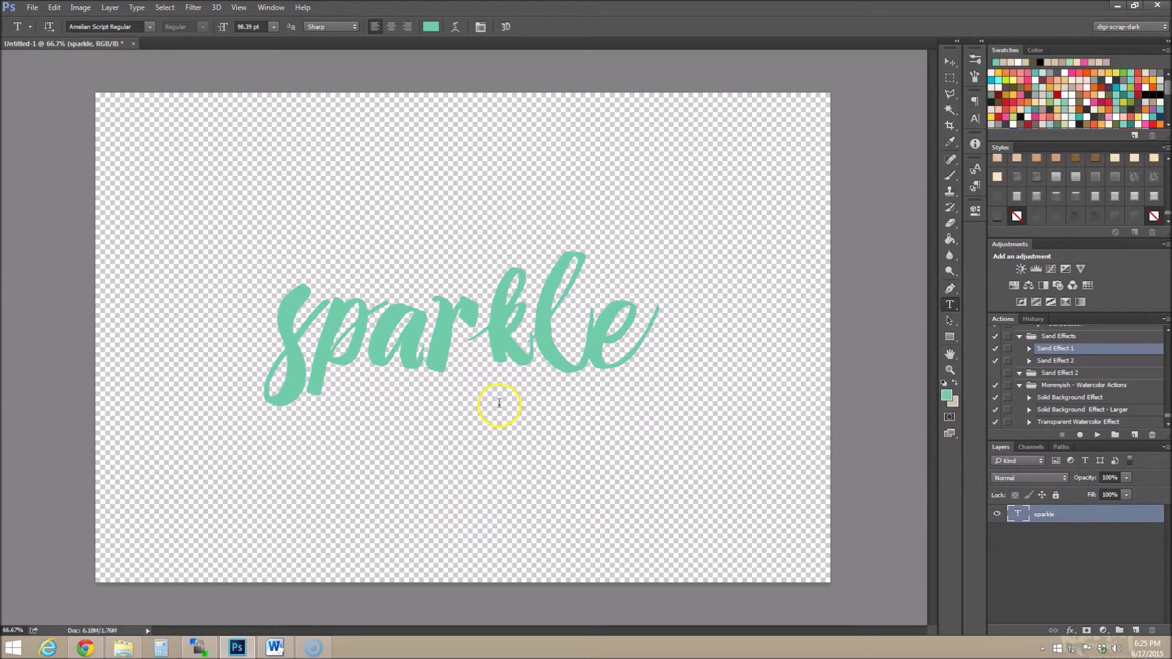
pyautogui.click(949, 61)
pyautogui.moveTo(498, 324); pyautogui.dragTo(496, 332)
# Confirm teal 6ecea6 as the foreground colour and select the first of the 69 px sand brush presets
pyautogui.click(946, 396)
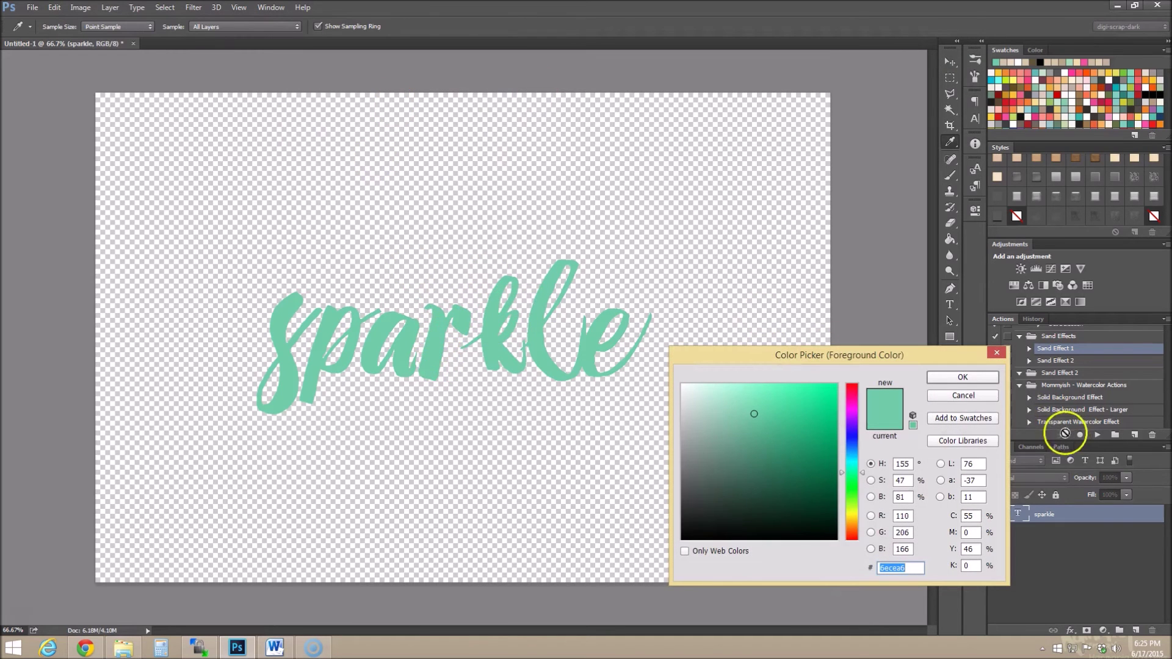
pyautogui.click(963, 377)
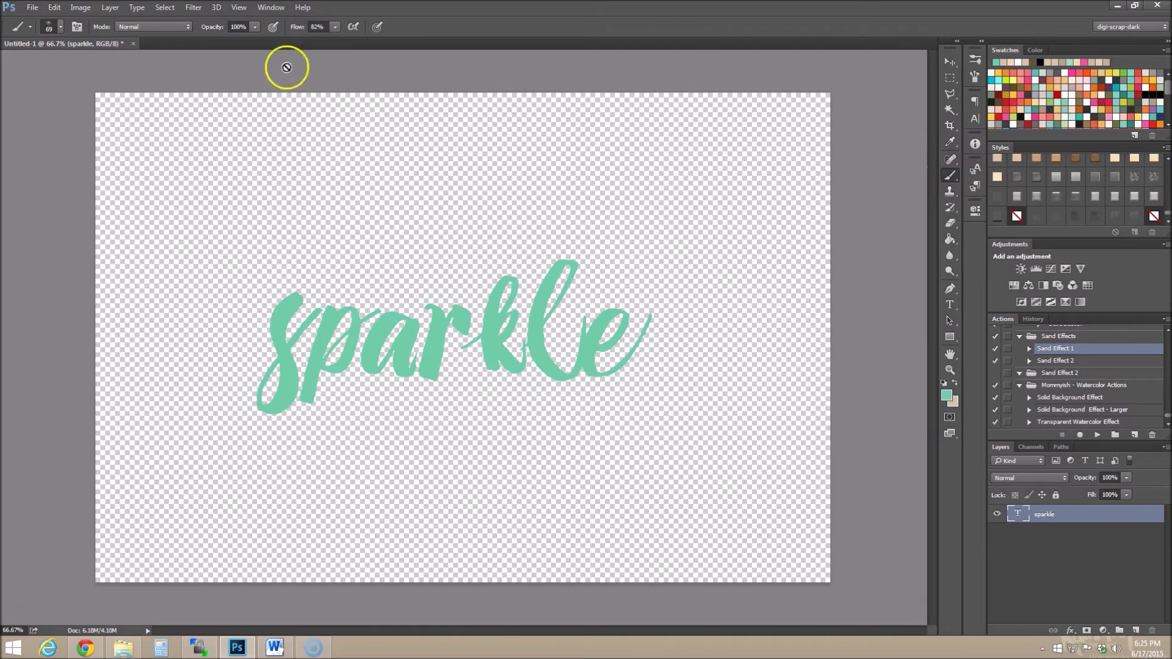
pyautogui.click(975, 60)
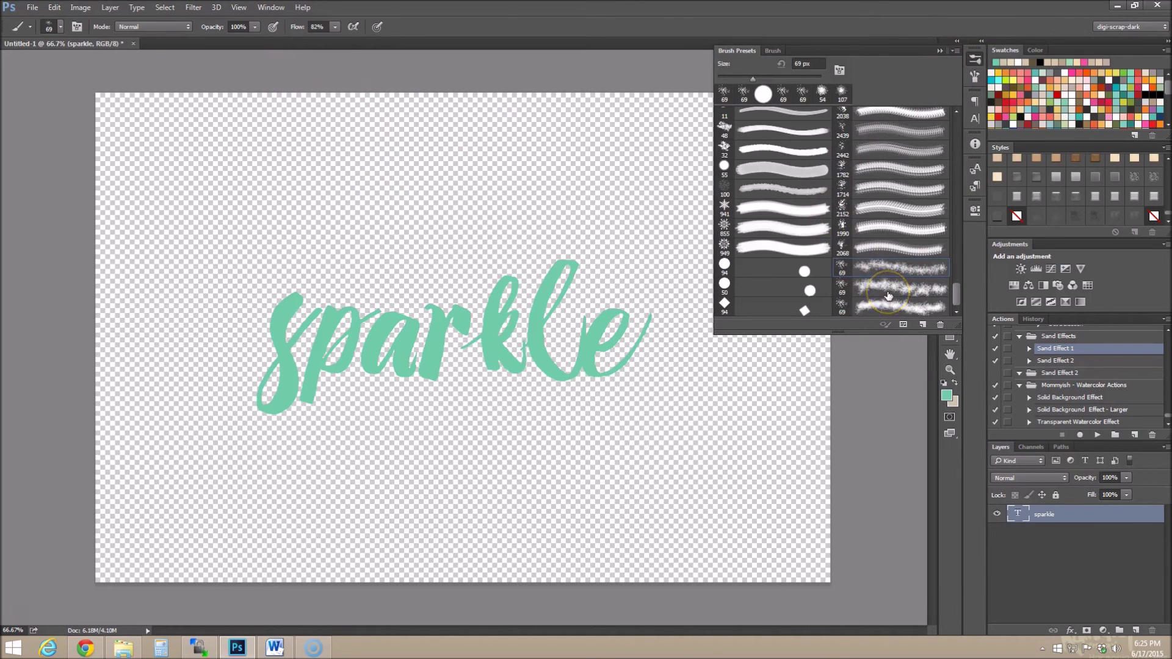
pyautogui.click(892, 270)
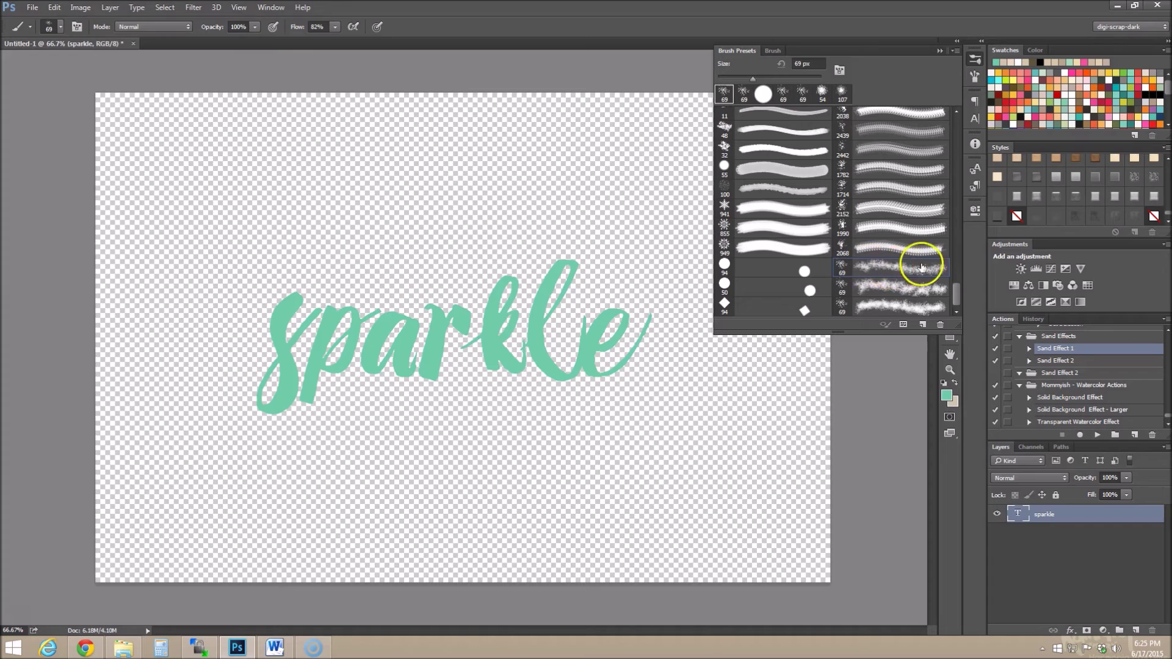
# Enlarge the "sparkle" text slightly with Free Transform and run the Sand Effect 2 action on it
pyautogui.click(1119, 513)
pyautogui.hotkey('ctrl', 't')
pyautogui.moveTo(659, 246); pyautogui.dragTo(702, 227)
pyautogui.press('Return')
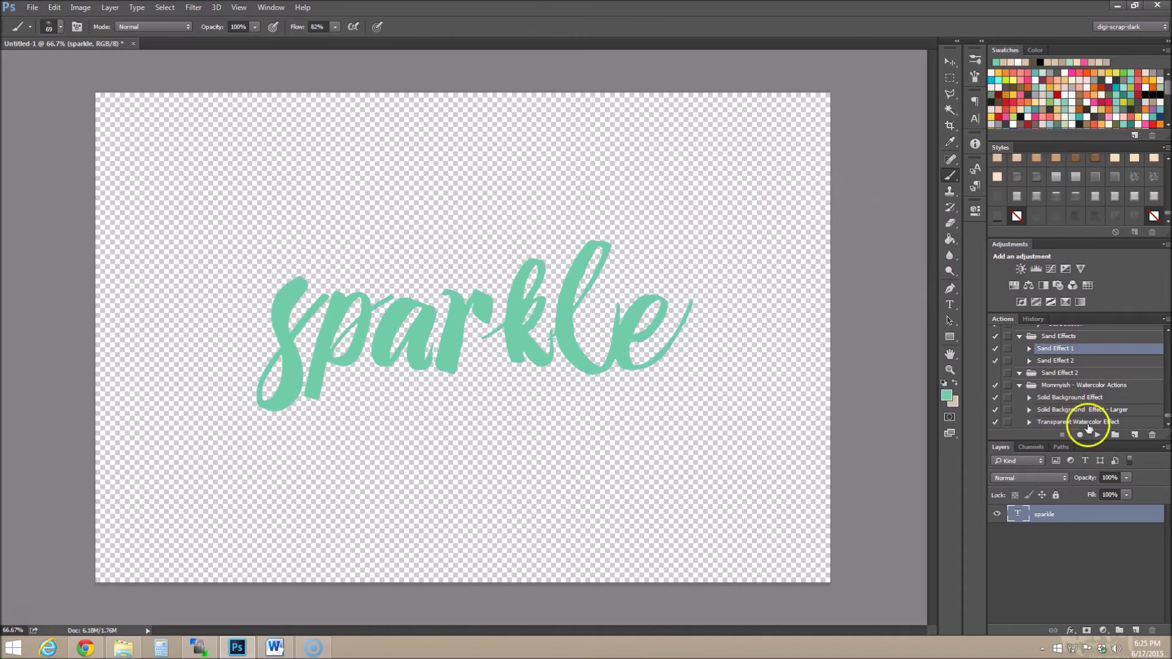
pyautogui.click(1066, 362)
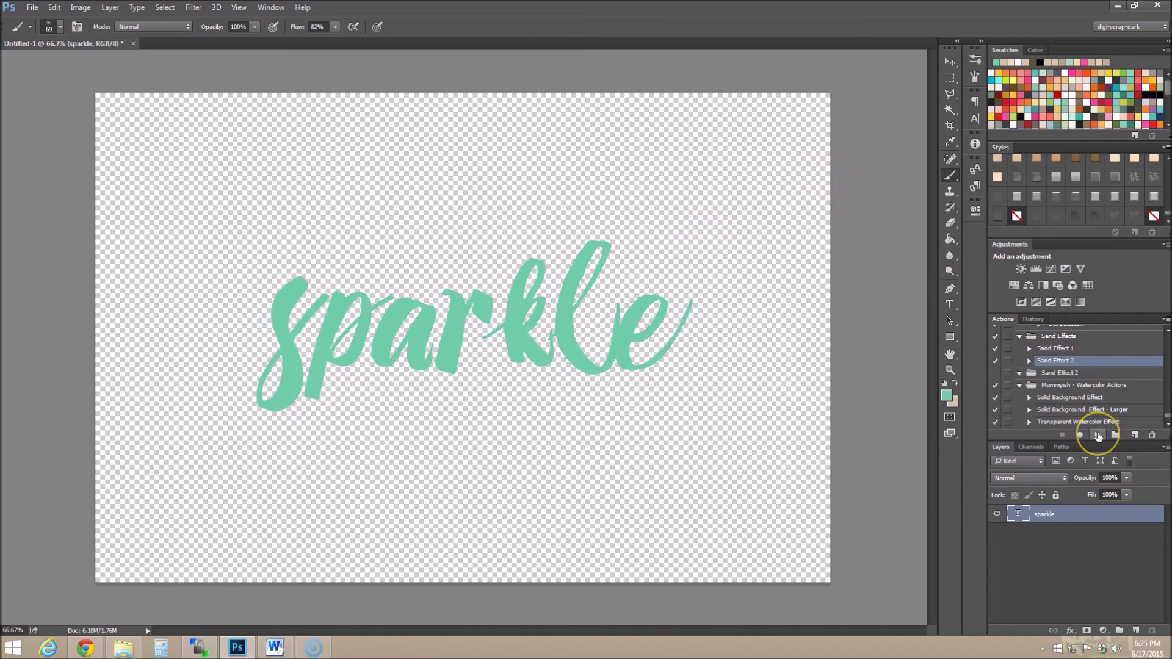
pyautogui.click(1097, 435)
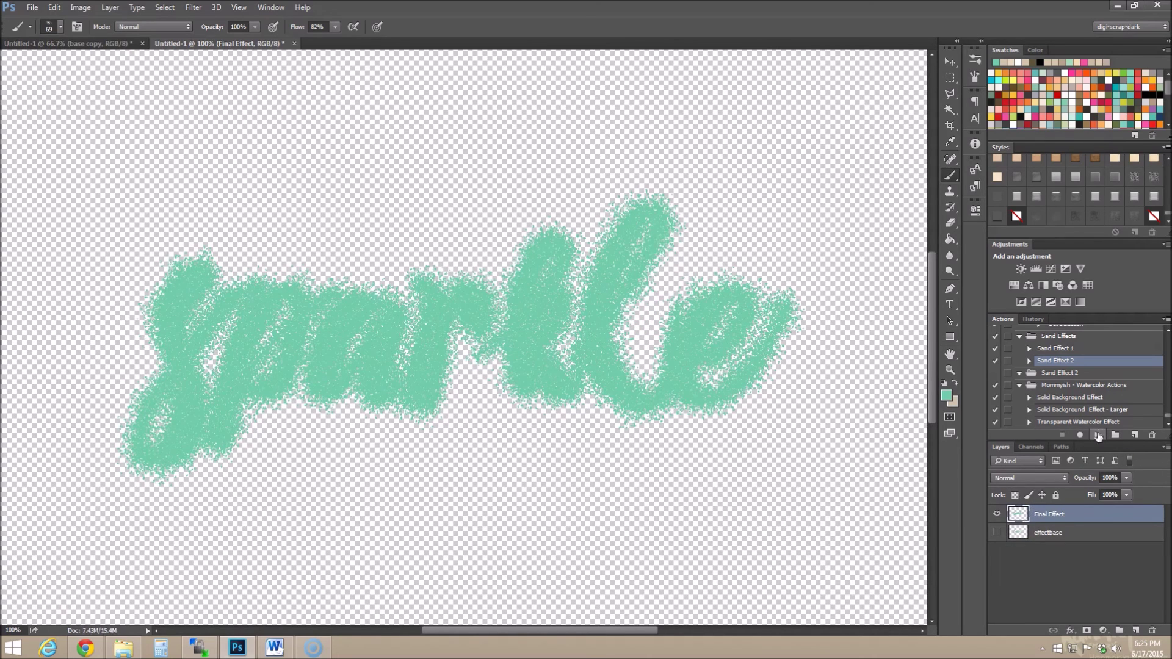
# Add a new layer between Final Effect and effectbase and fill it with white (ffffff)
pyautogui.click(1083, 532)
pyautogui.click(1133, 630)
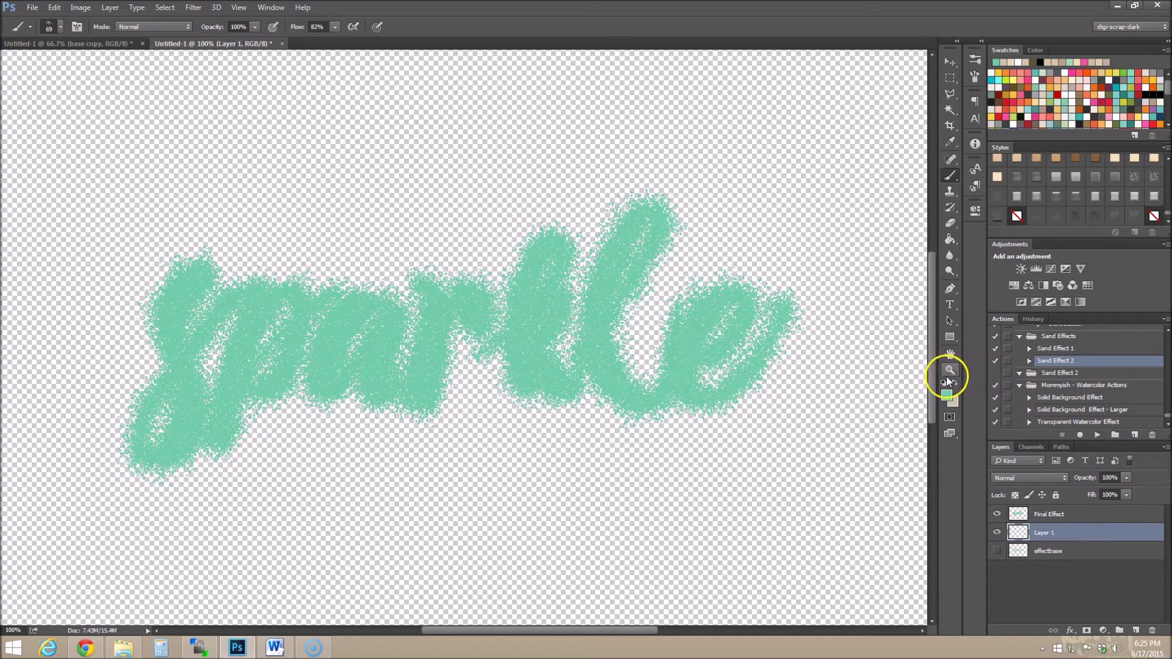
pyautogui.click(947, 395)
pyautogui.write('ffffff')
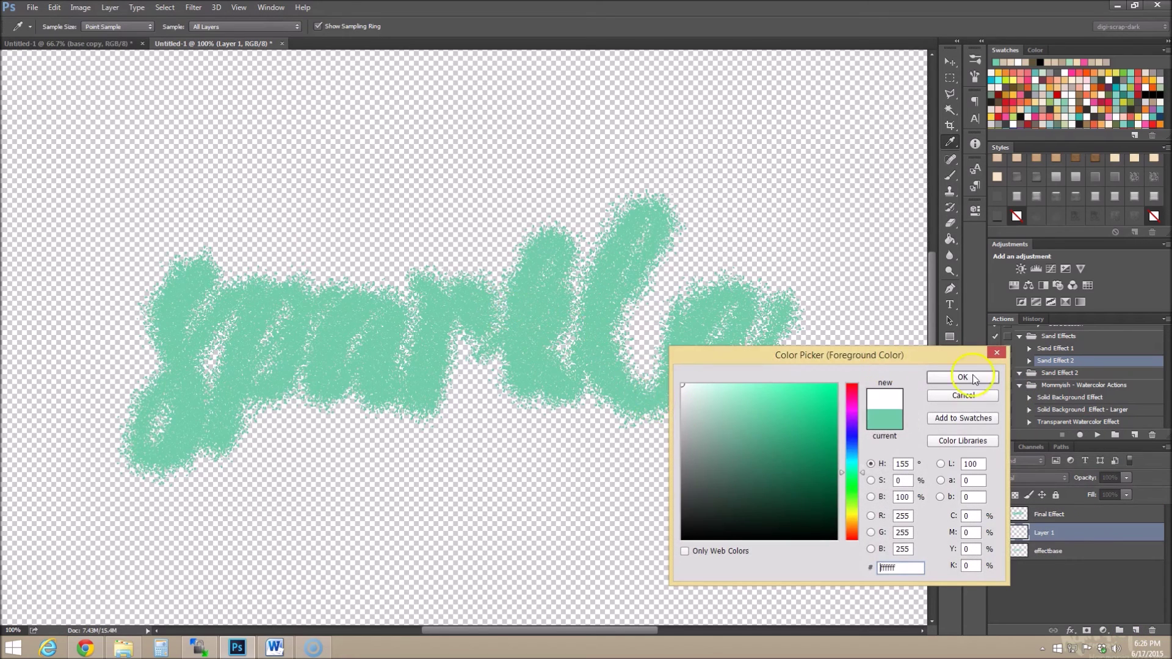
pyautogui.click(989, 379)
pyautogui.click(950, 239)
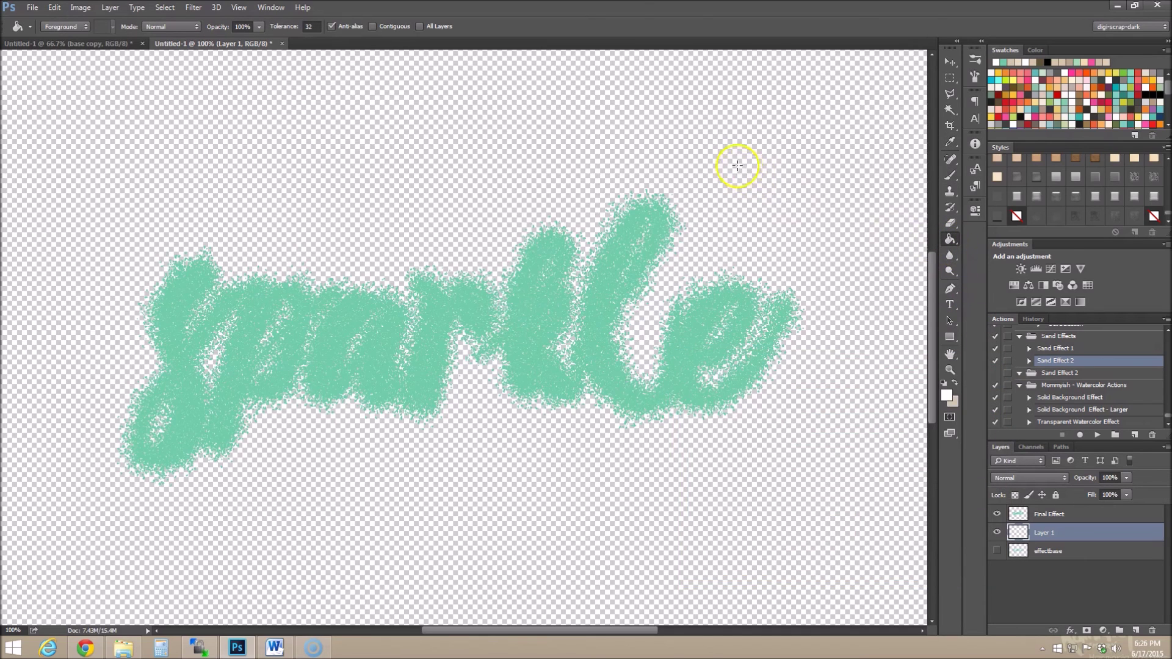
pyautogui.click(568, 412)
# Try several glitter layer styles on the Final Effect layer and keep the one with bright sparkle highlights
pyautogui.click(1074, 514)
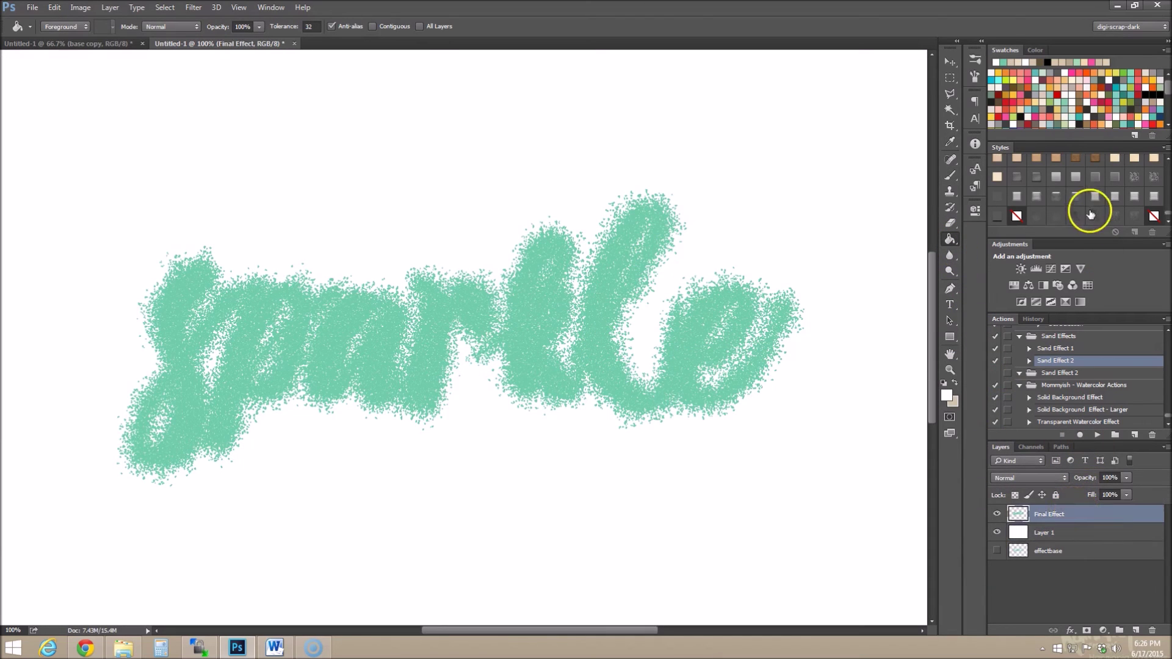
pyautogui.click(1060, 218)
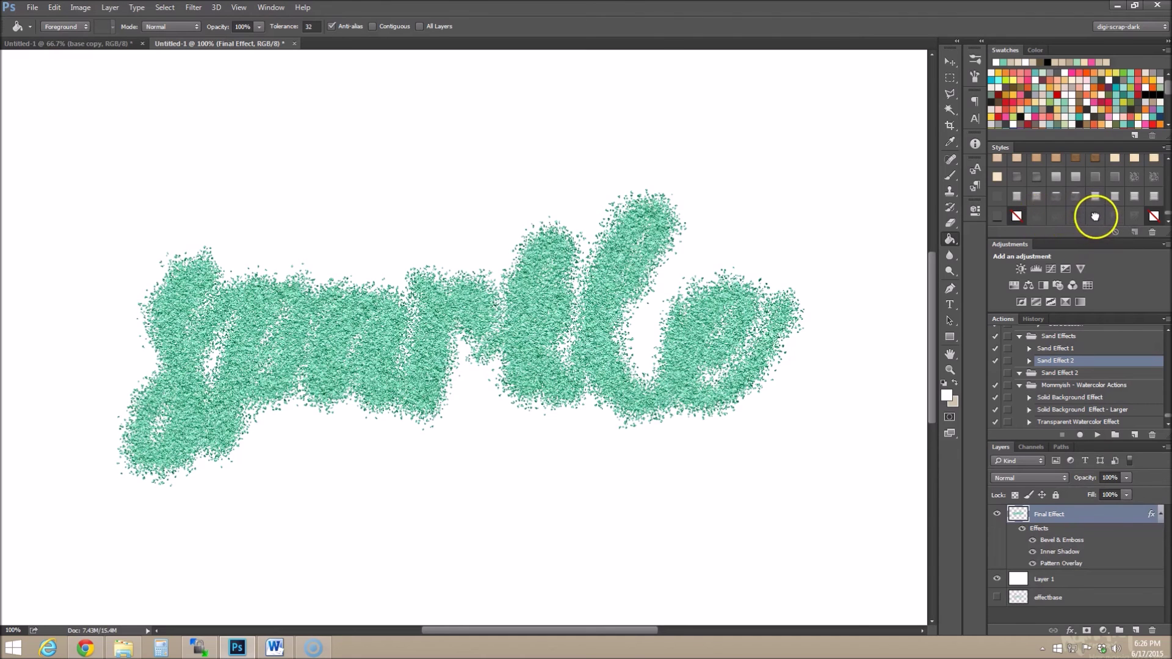
pyautogui.click(1095, 216)
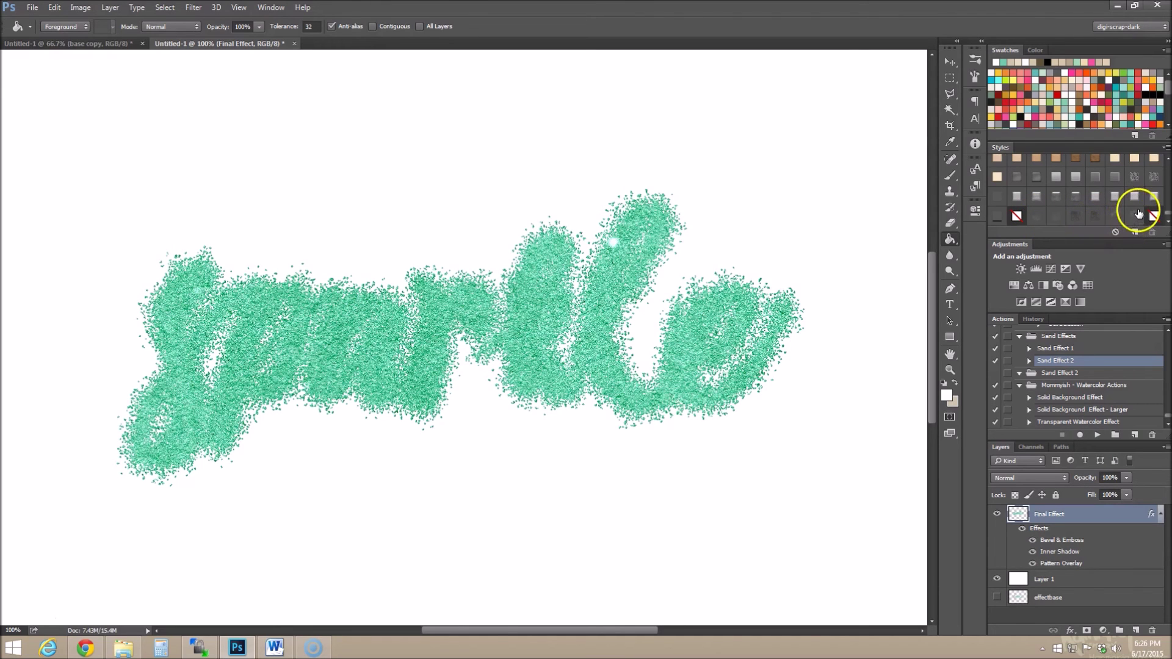
pyautogui.click(1139, 214)
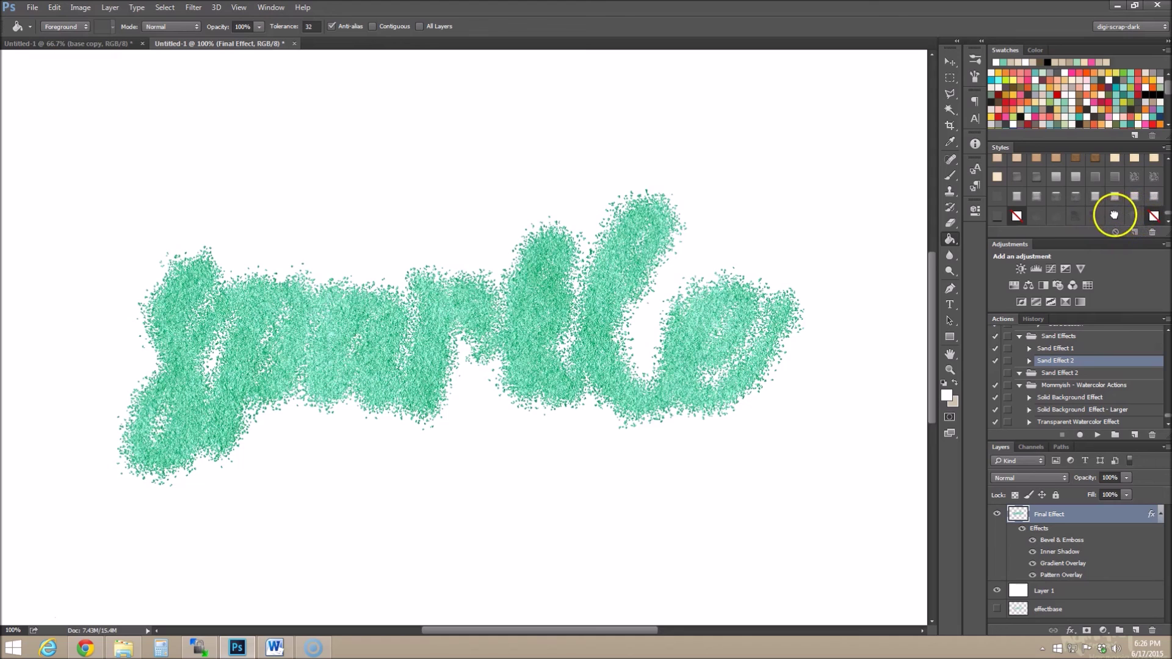
pyautogui.click(1115, 217)
pyautogui.click(1091, 217)
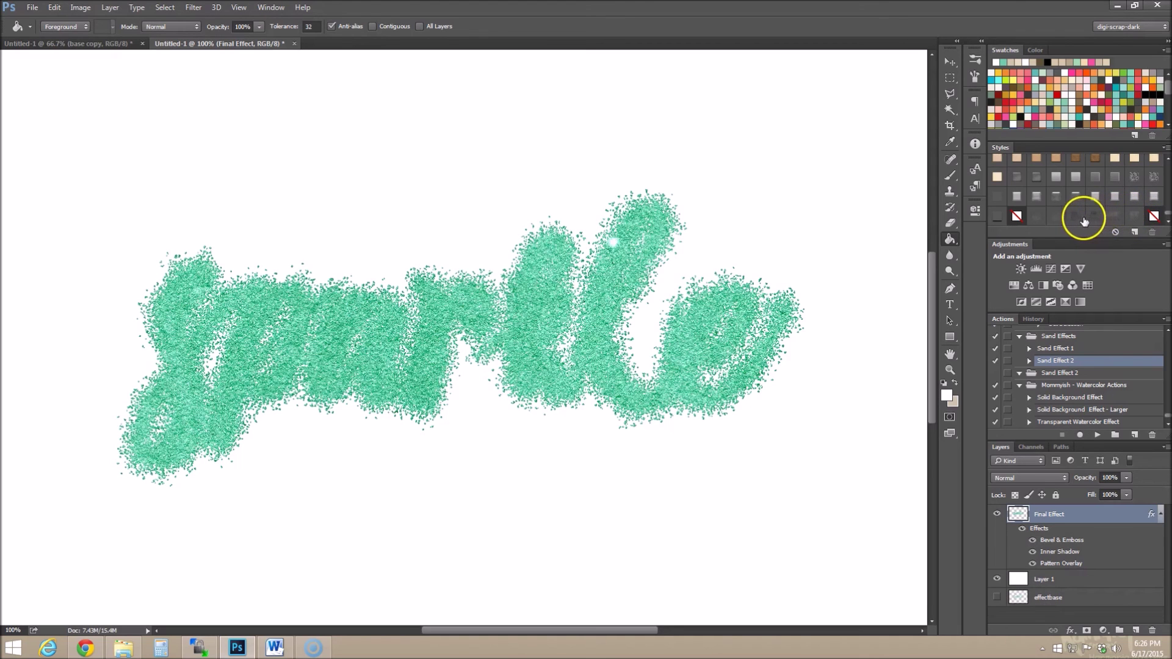
pyautogui.click(1054, 215)
pyautogui.click(1036, 215)
pyautogui.click(1054, 214)
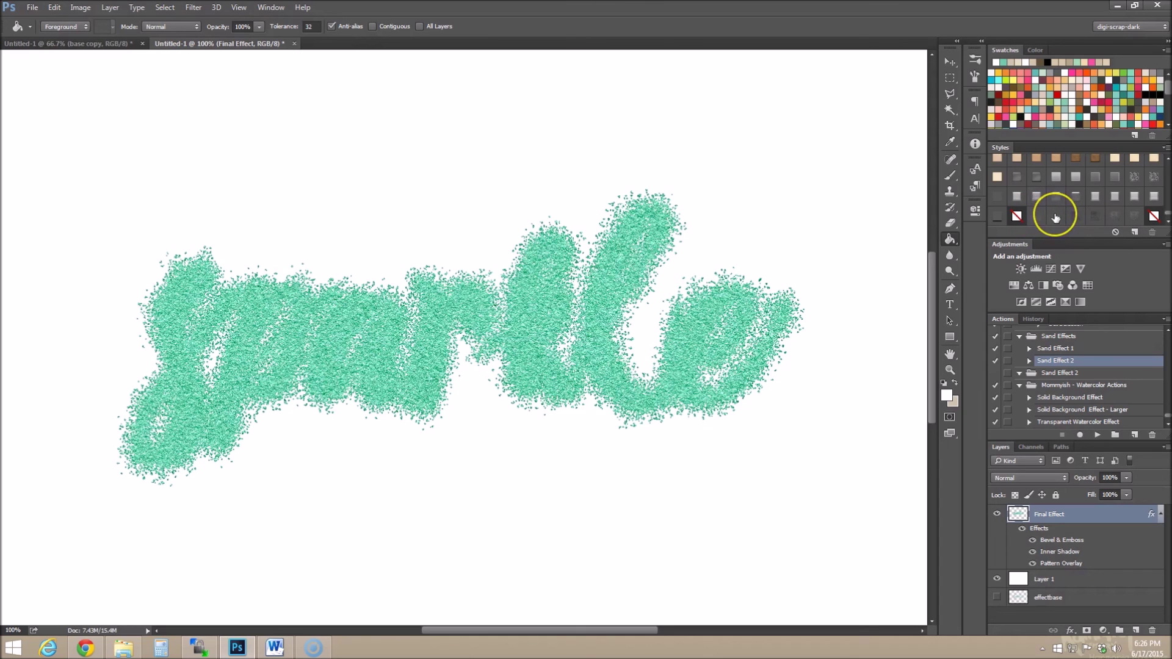
pyautogui.click(1092, 217)
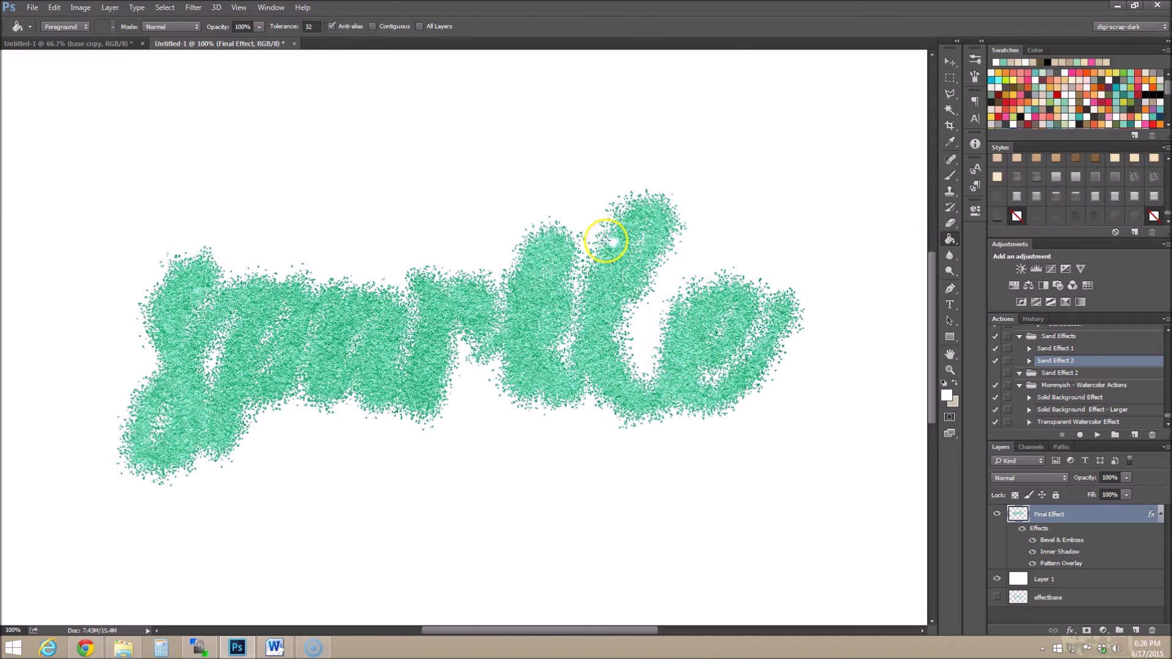
# Inspect the whole glitter word and its details, and open the document's print settings
pyautogui.scroll(-5, 585, 432)
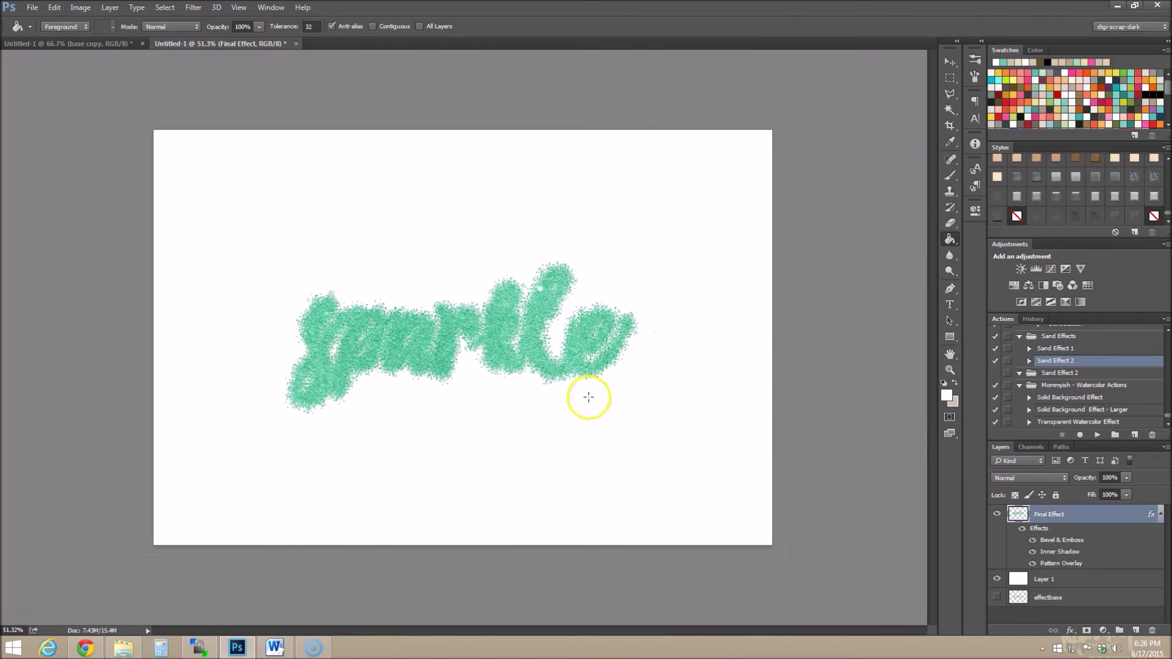
pyautogui.scroll(3, 691, 413)
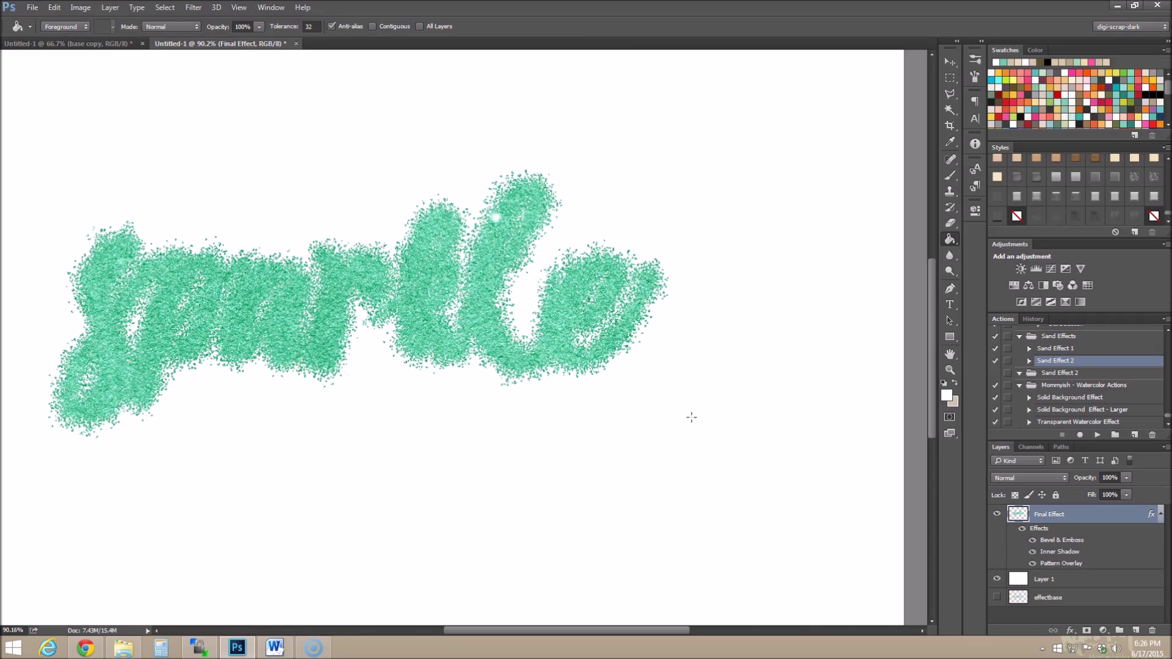
pyautogui.hotkey('ctrl', 'p')
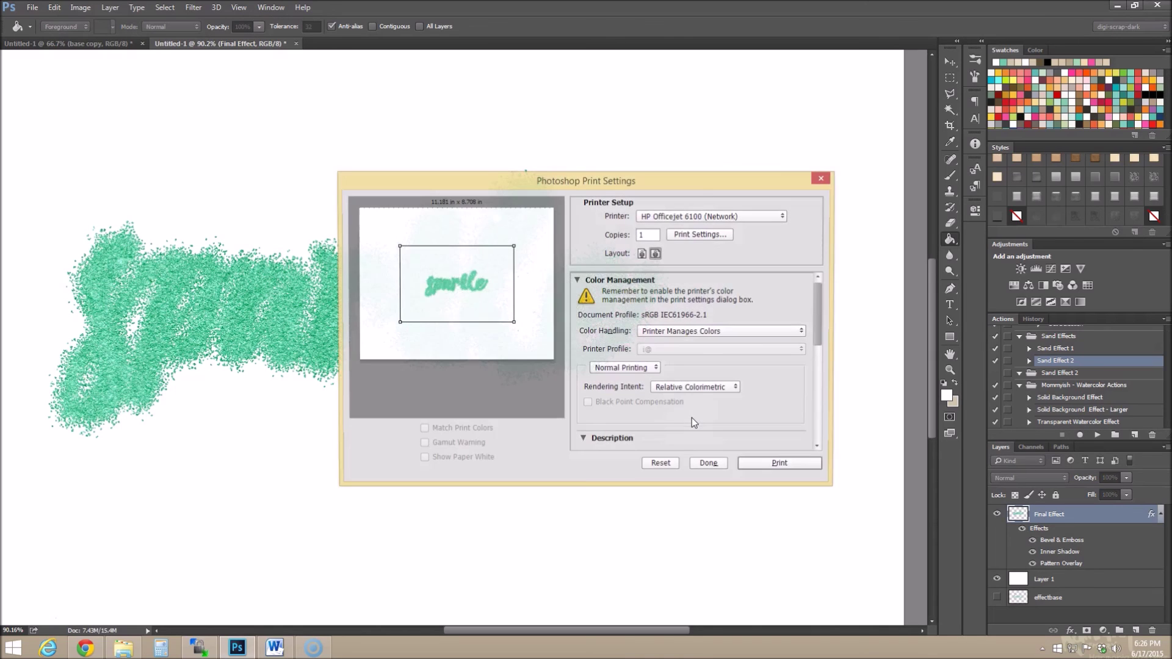